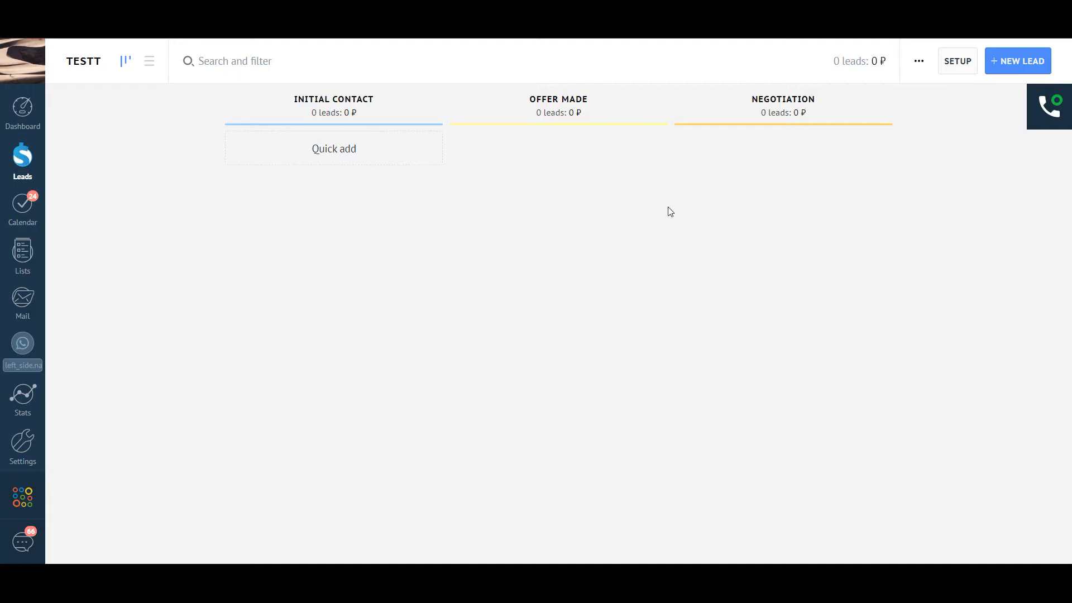
Step: In pipeline setup, add a Salesbot trigger to the Initial Contact stage
click(958, 62)
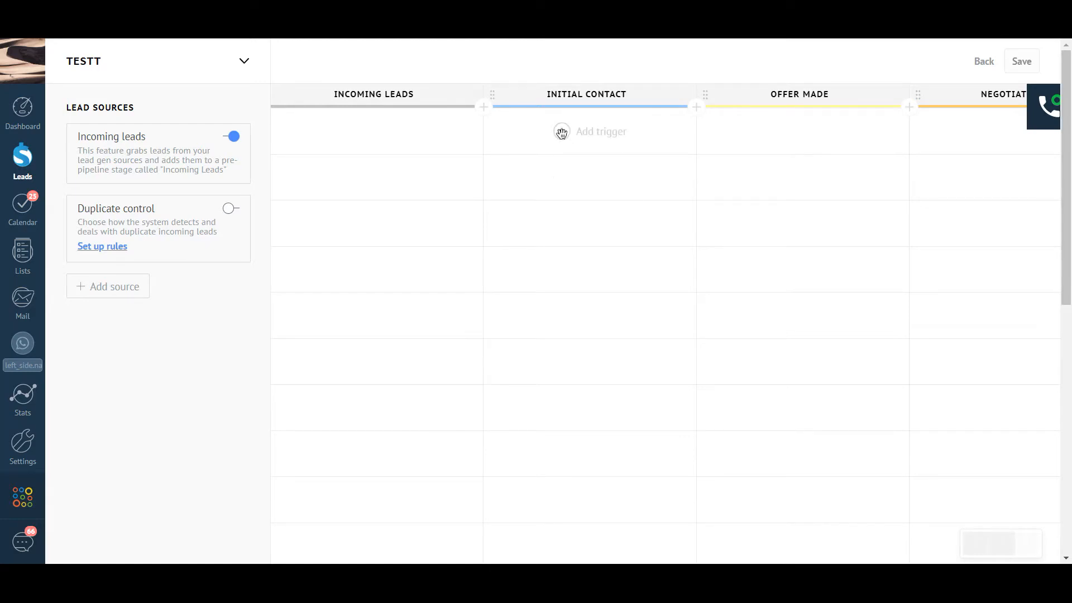
click(562, 133)
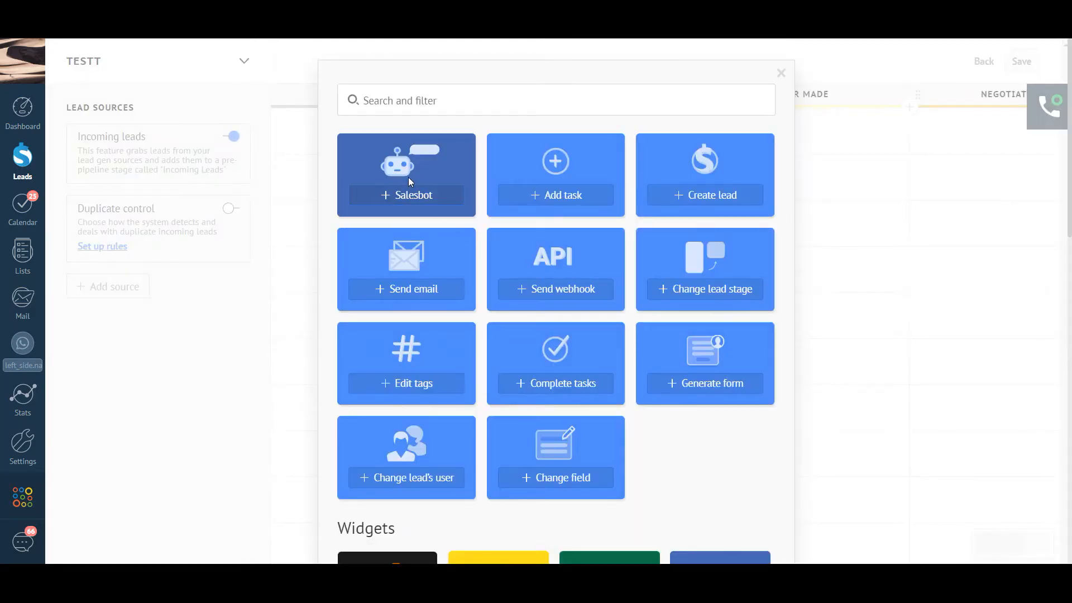
click(408, 193)
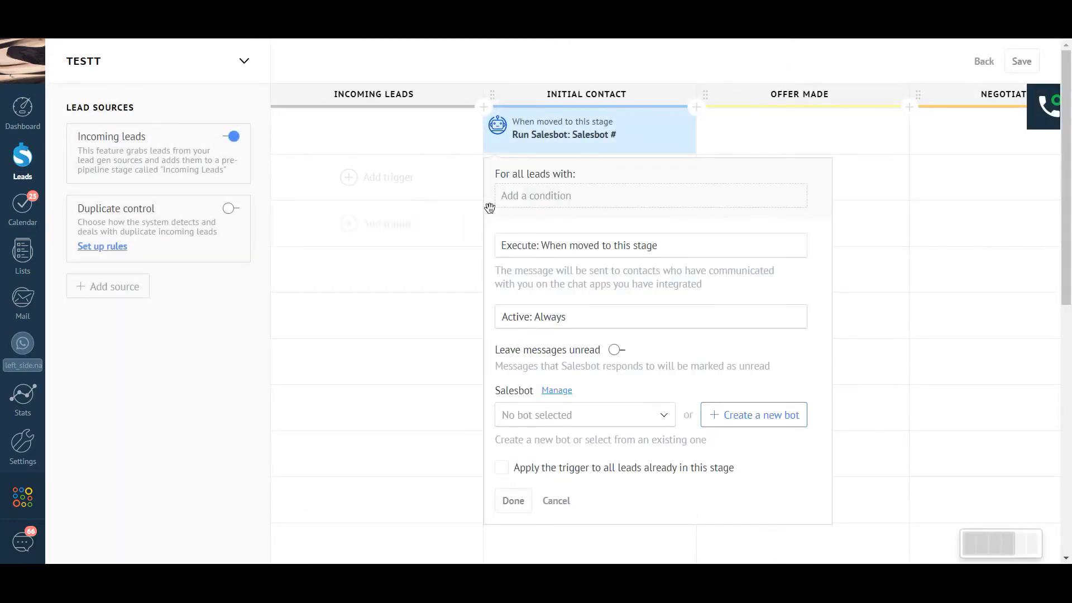
Step: Limit the trigger to leads tagged test, running when created in this stage
click(565, 200)
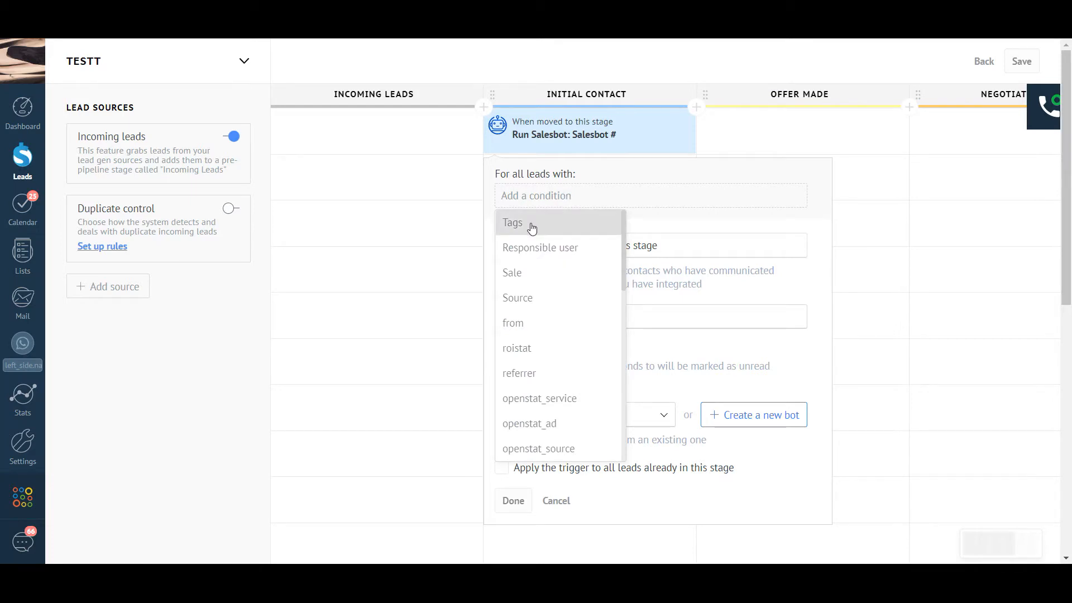
click(565, 220)
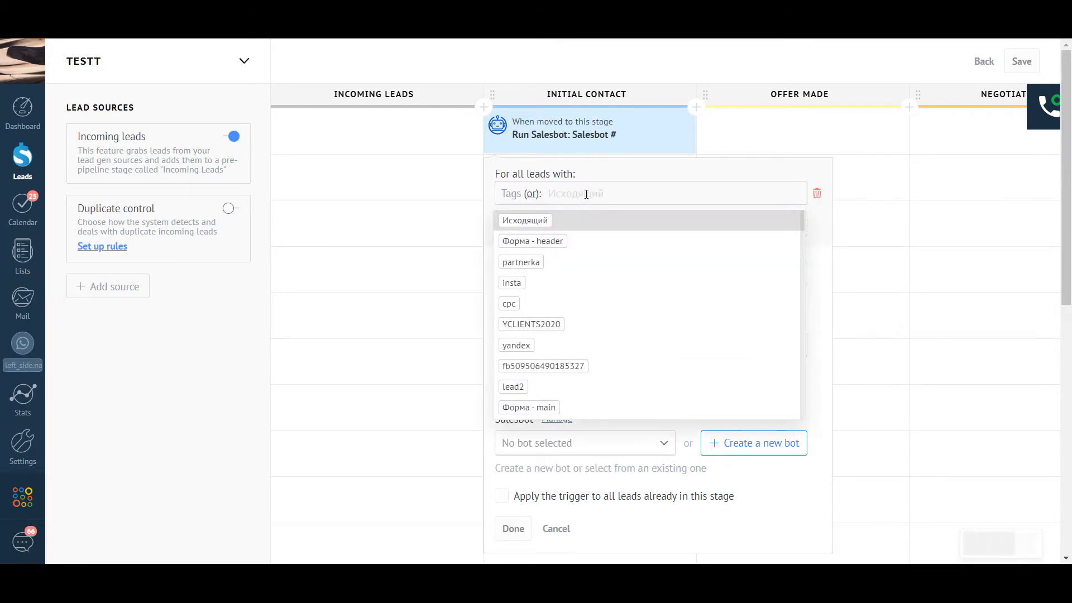
text(TEST)
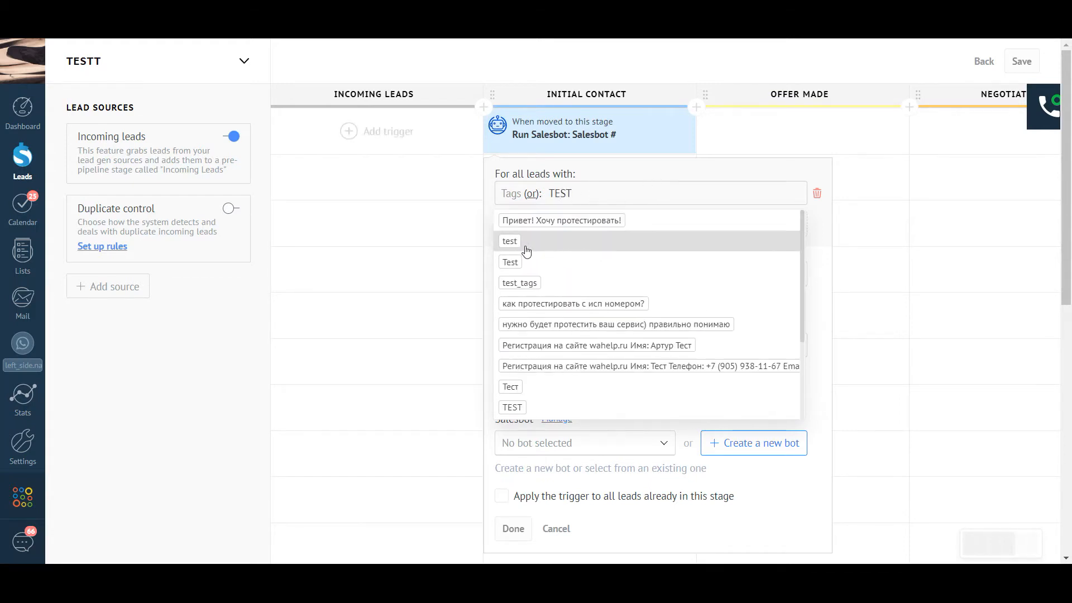
click(559, 241)
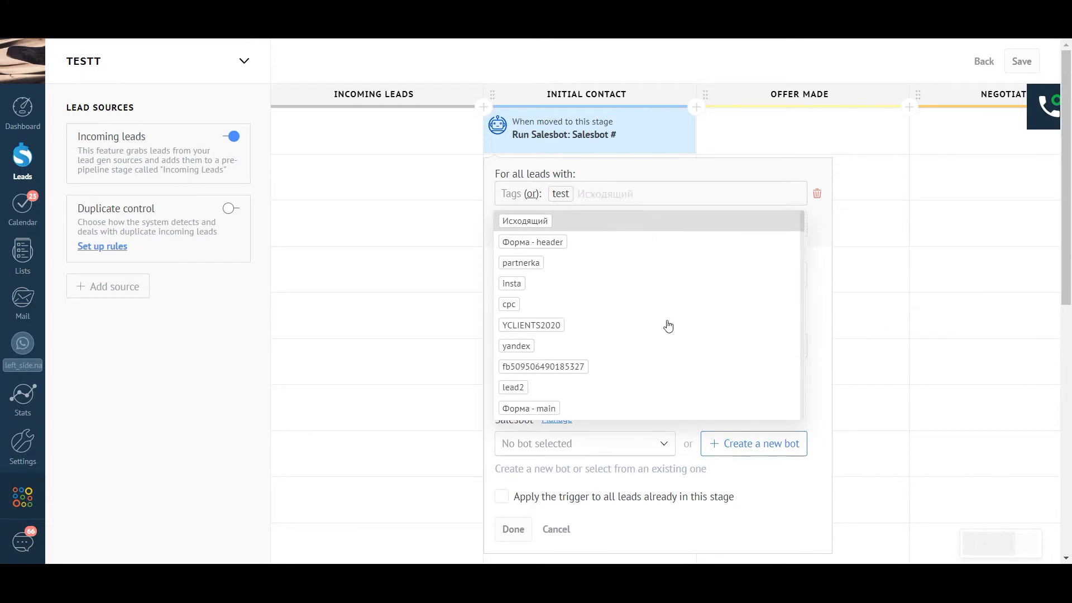
click(615, 440)
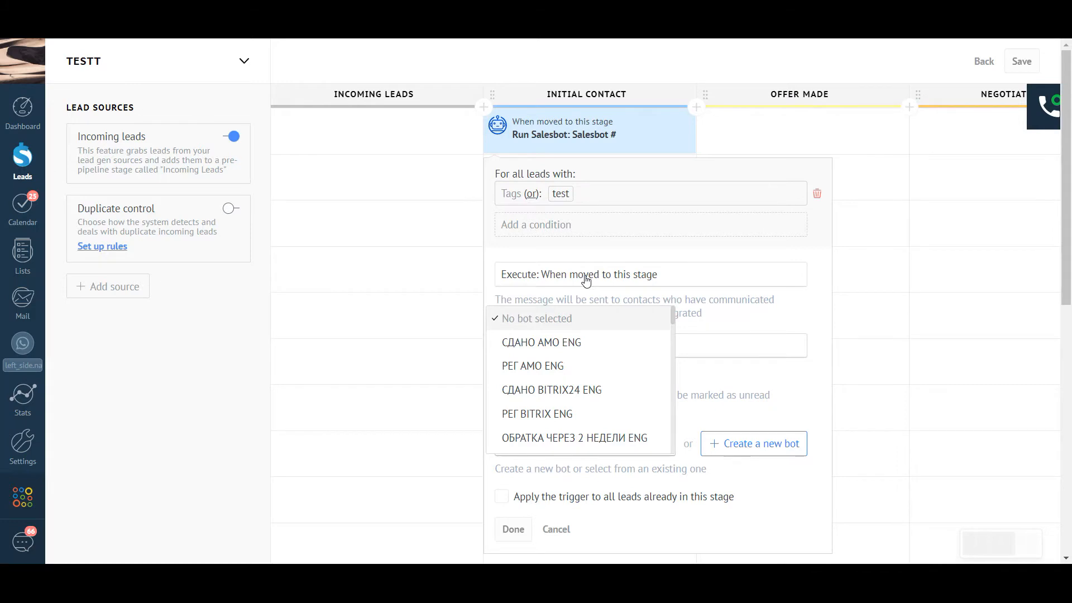
click(614, 283)
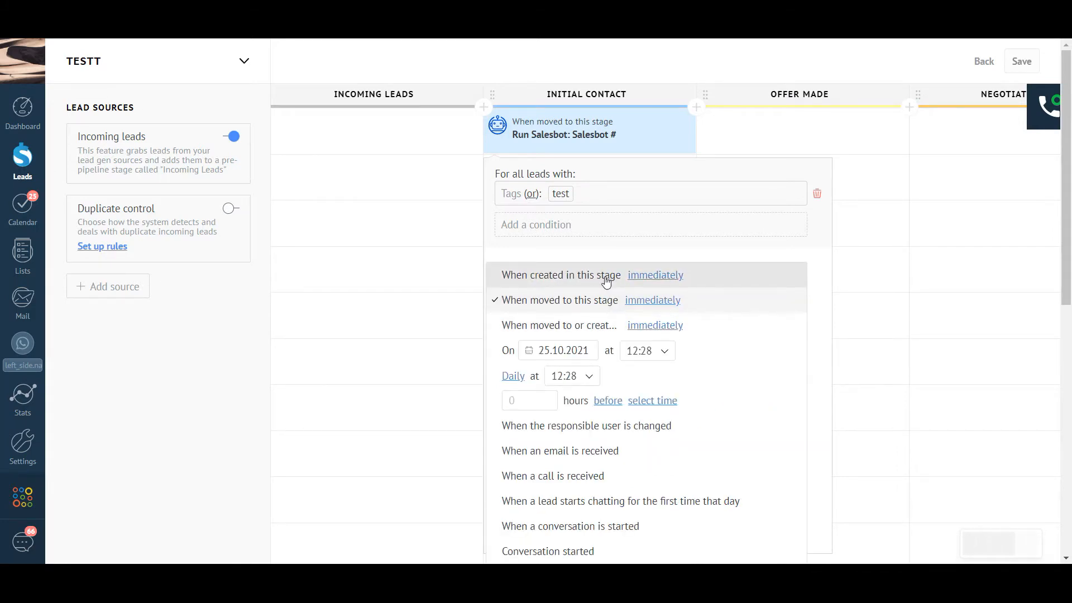
click(607, 282)
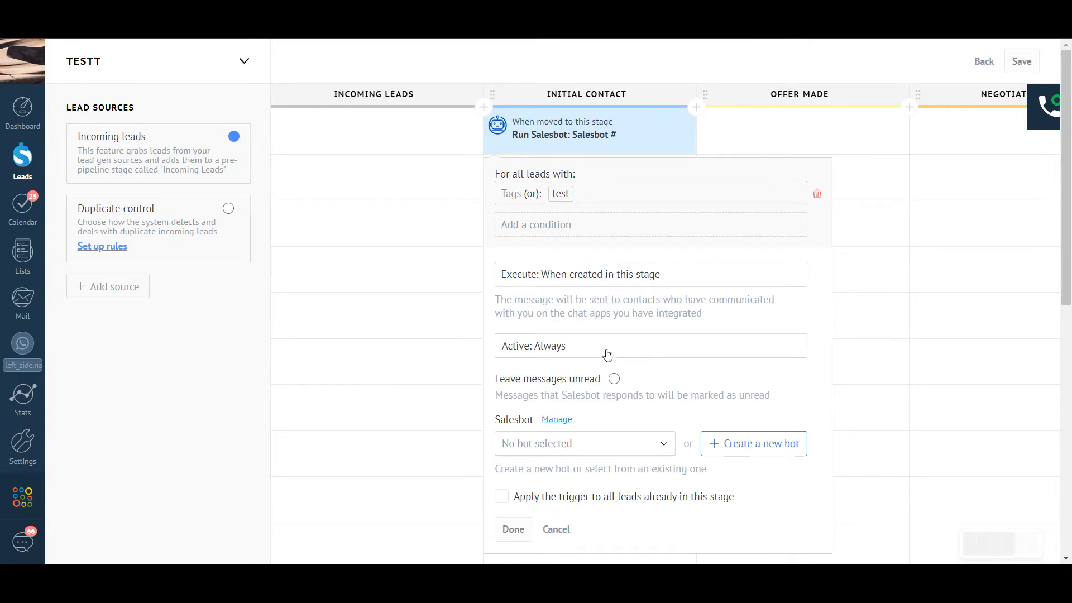
scroll(661, 411, down, 2)
scroll(660, 412, up, 1)
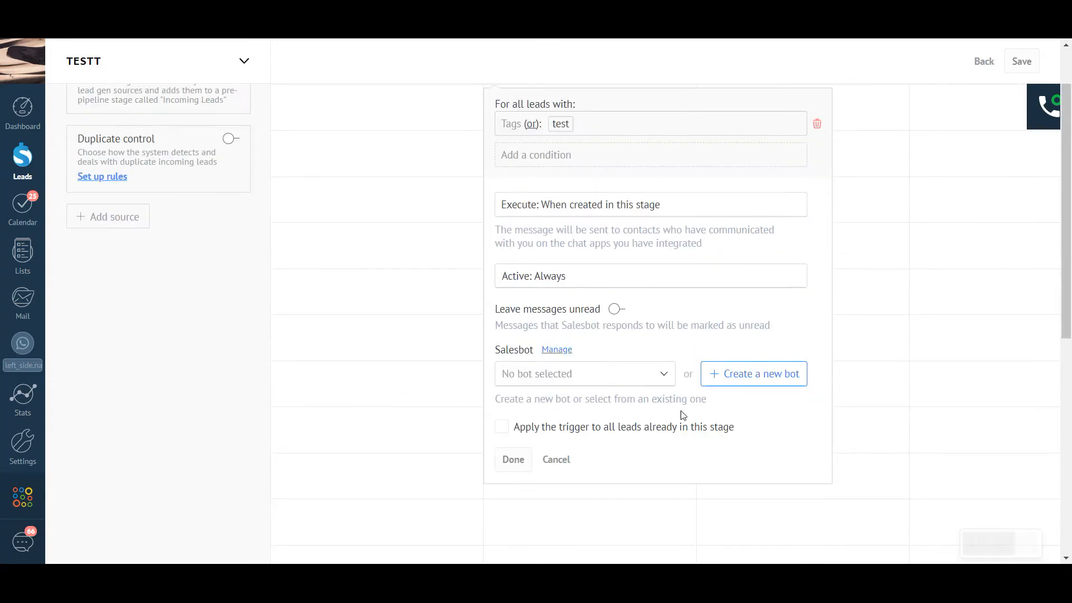
Step: Create Salesbot #63 with a Start communication step on the WhatsApp Business channel
click(720, 379)
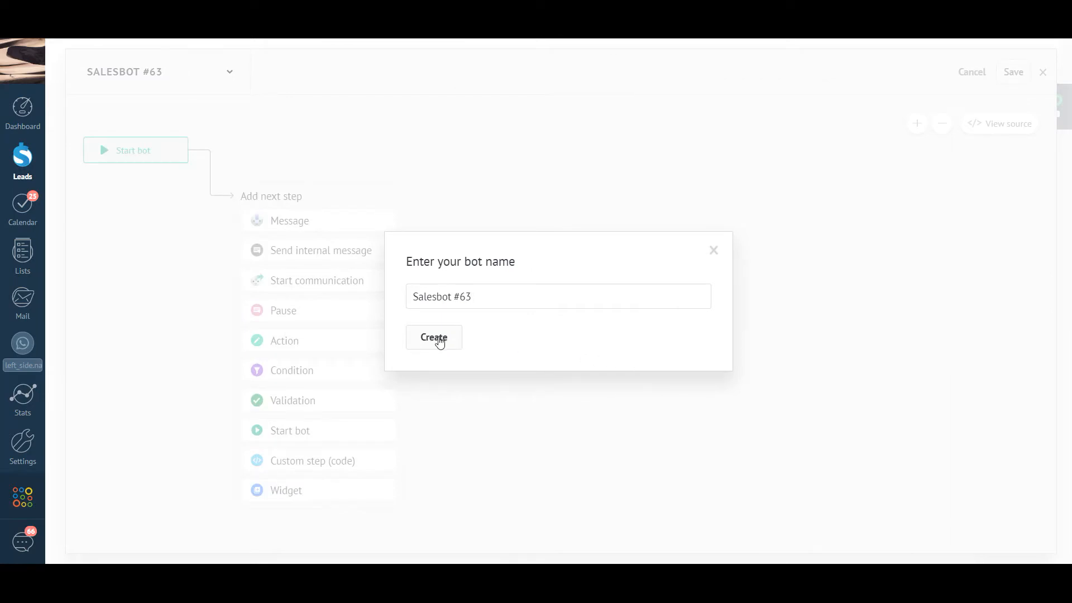
click(441, 340)
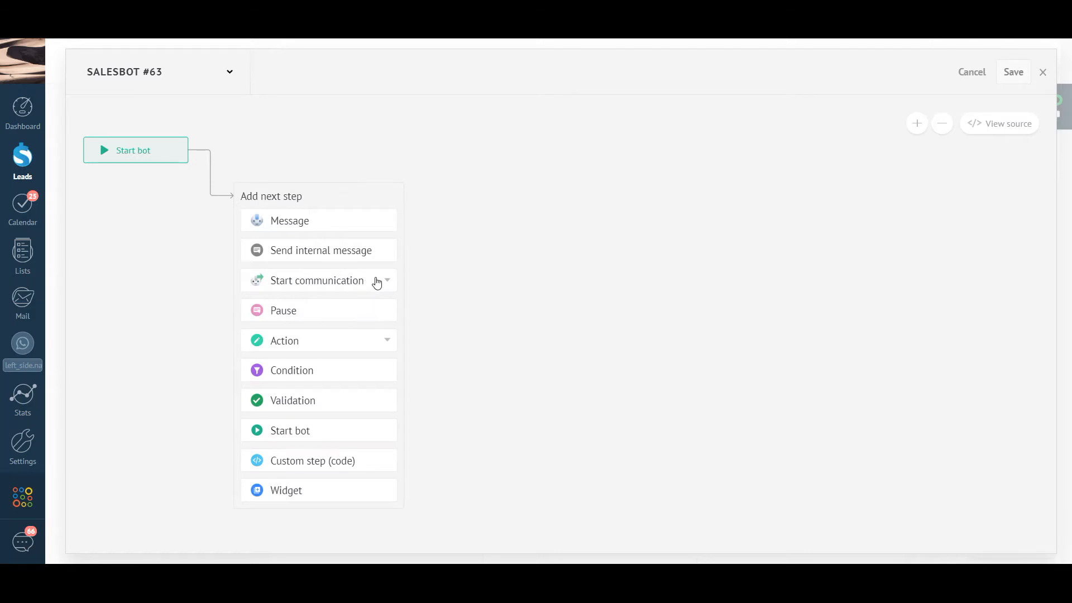
click(375, 281)
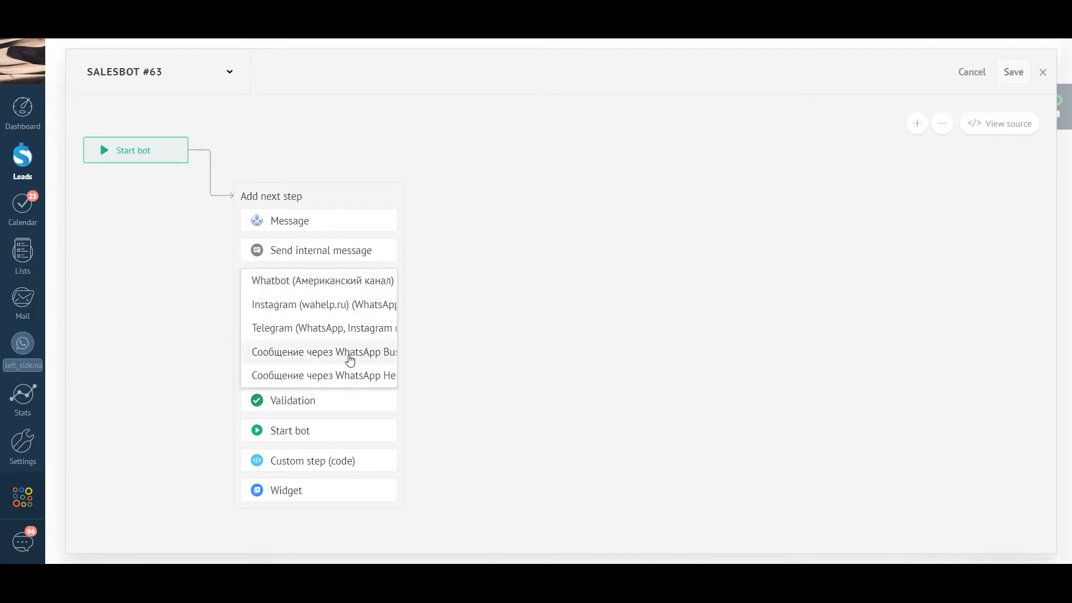
click(350, 358)
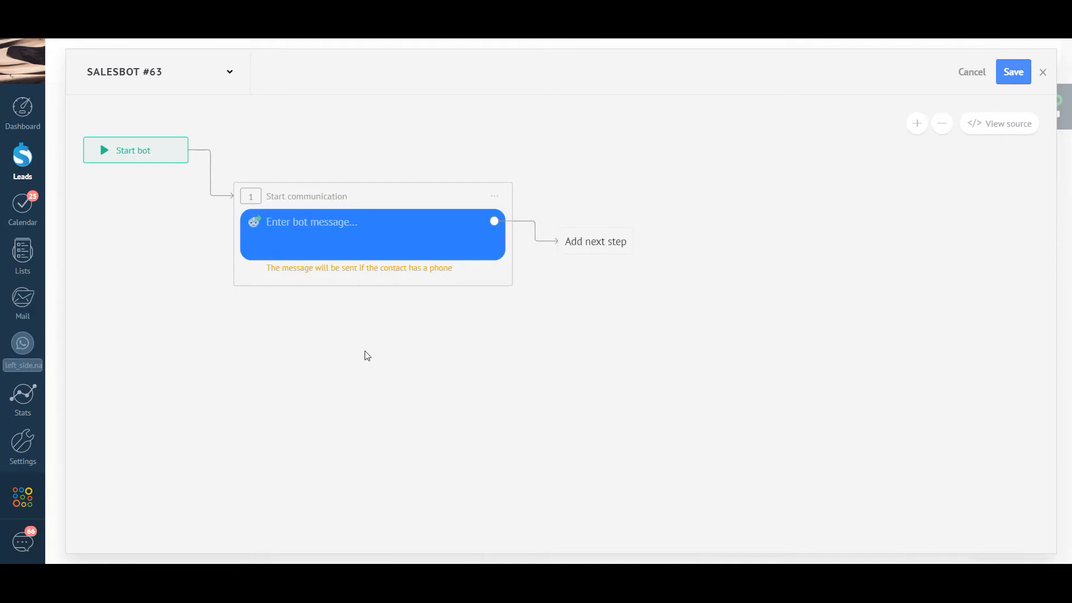
click(331, 225)
Step: Paste Word's Text 1 five-option numbered menu into the bot's opening message
key(alt+Tab)
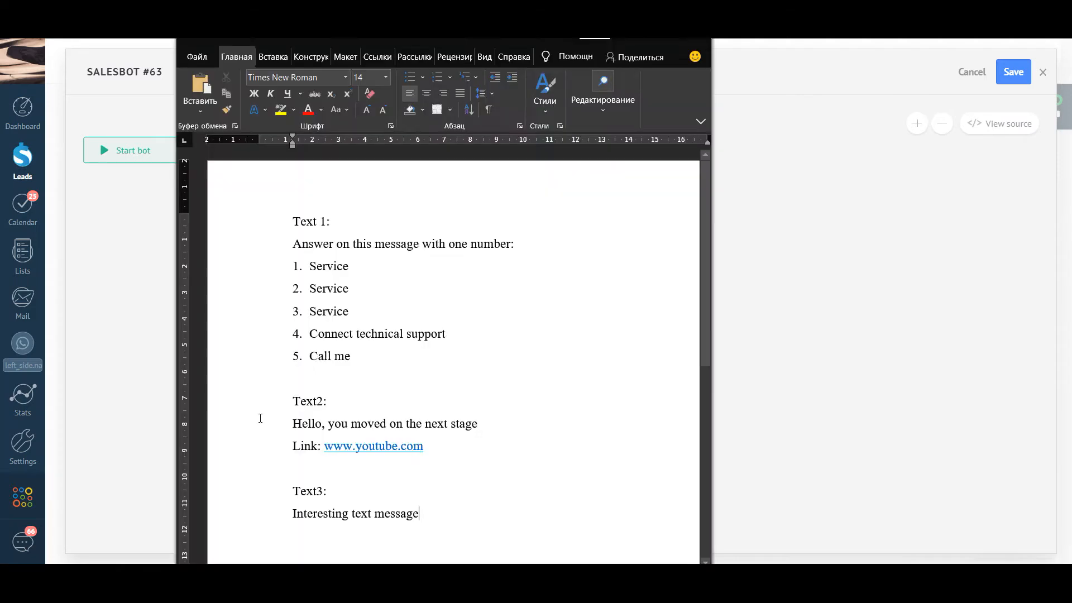
drag(292, 244, 375, 358)
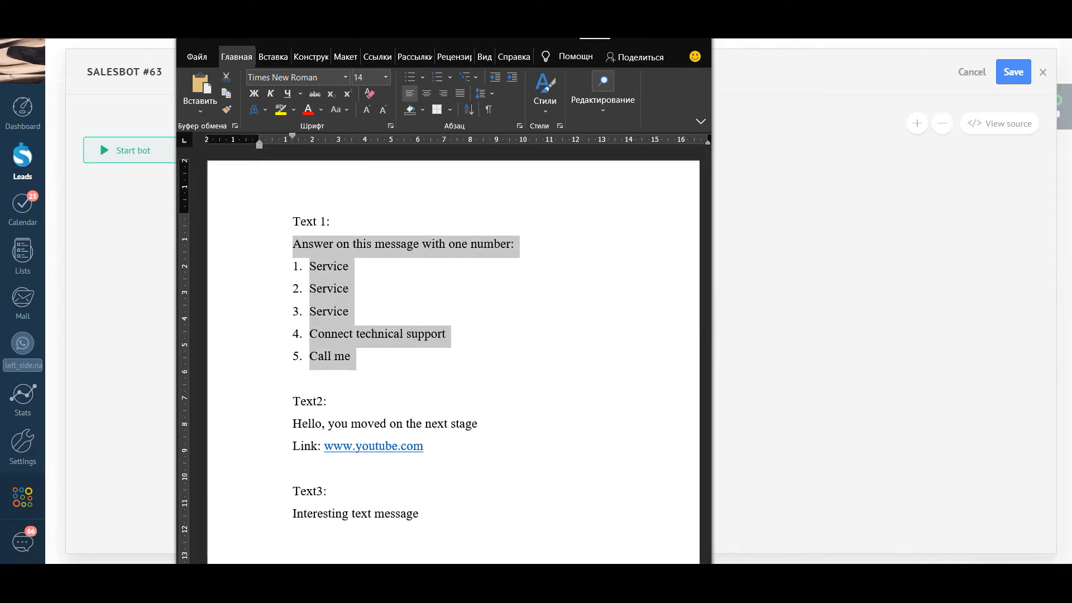
click(635, 43)
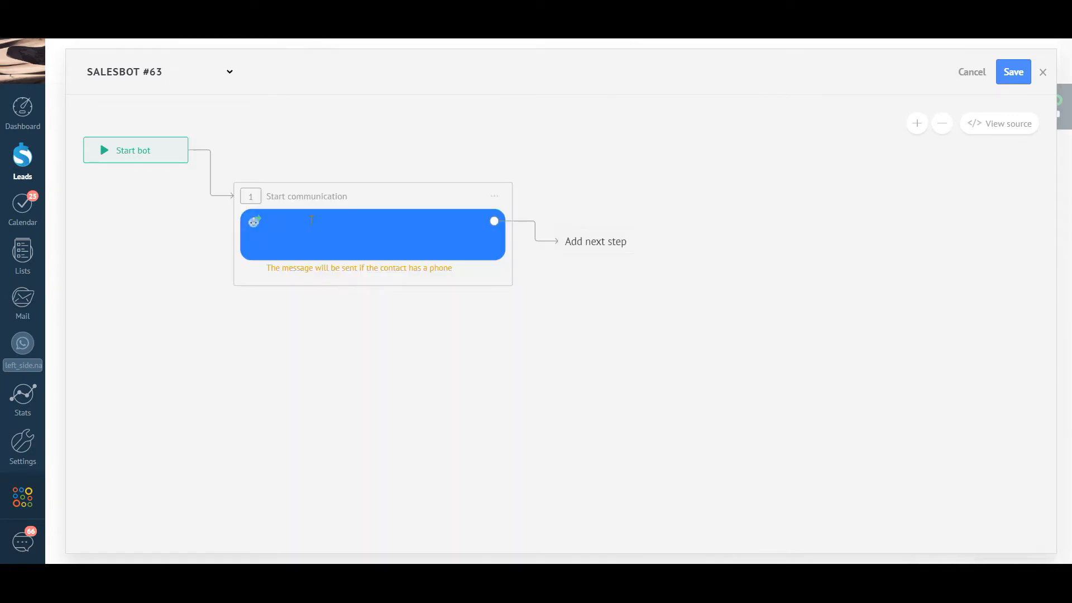
text(Answer on this message with one number: 1. Service 2. Service 3. Service 4. Connect technical support 5. Call me)
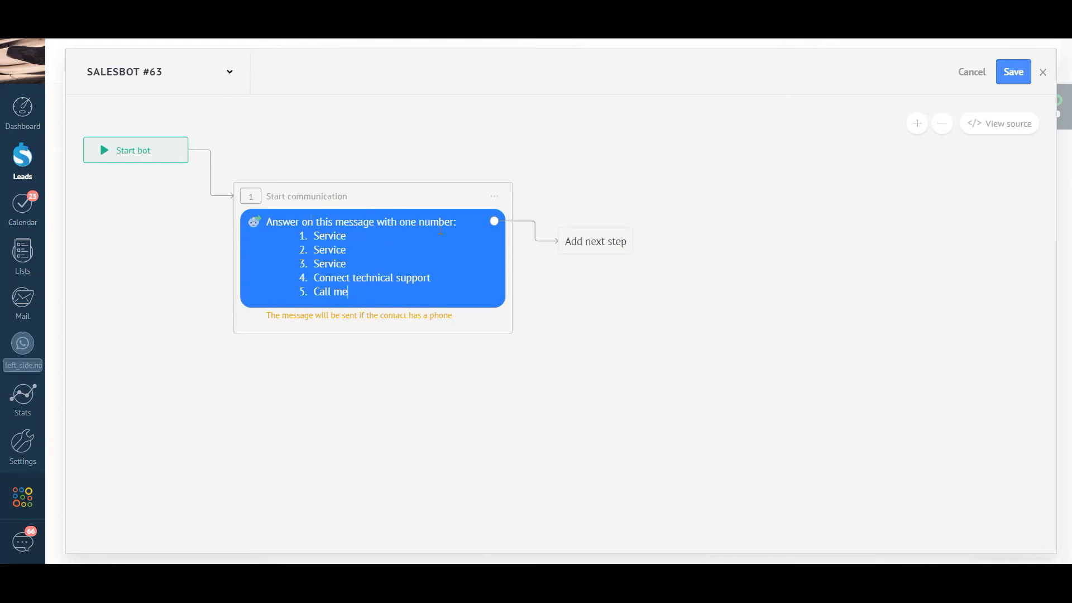
click(587, 244)
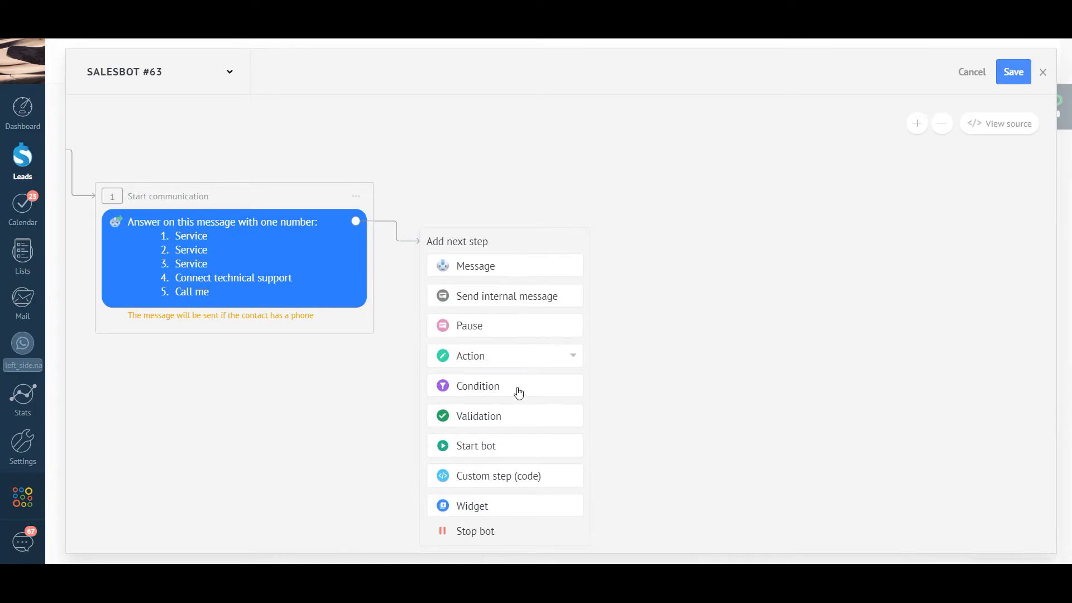
Step: Add a condition for client message equals 1, branching to a new empty message step
click(500, 391)
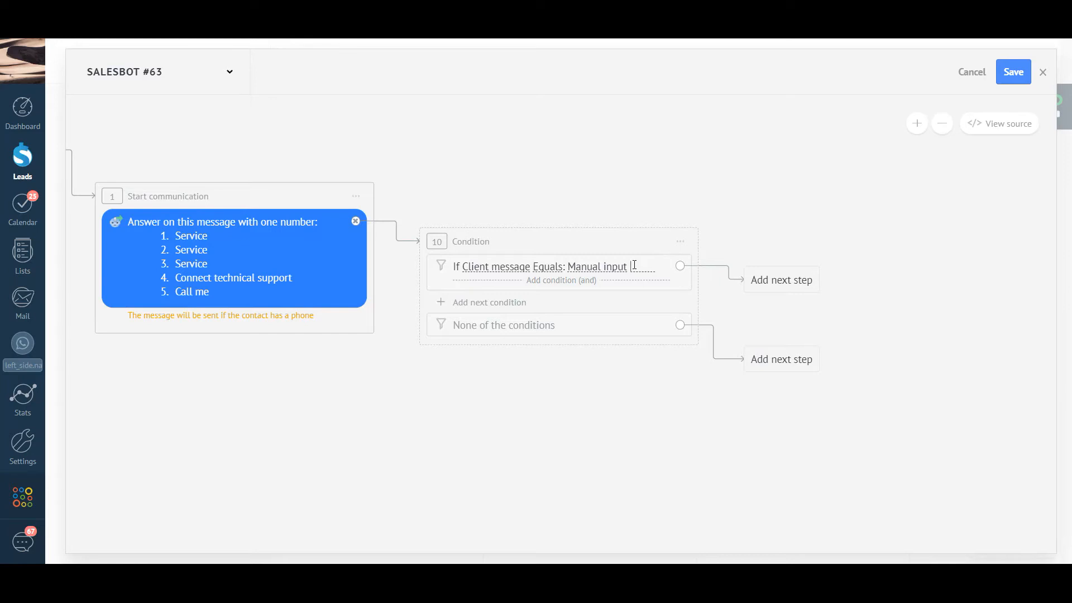
text(1)
click(767, 278)
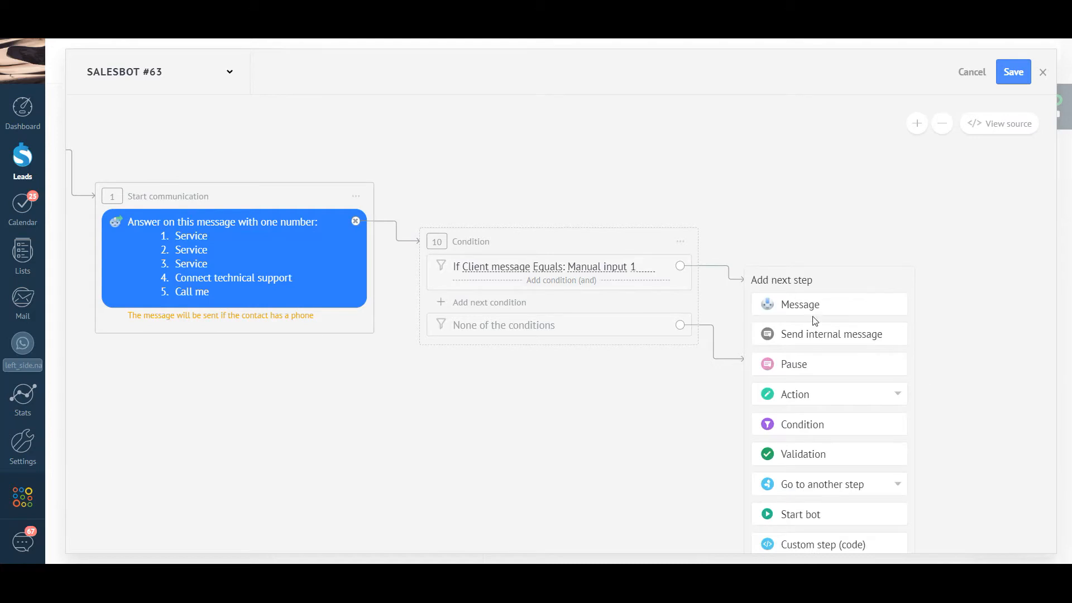
click(813, 302)
click(505, 305)
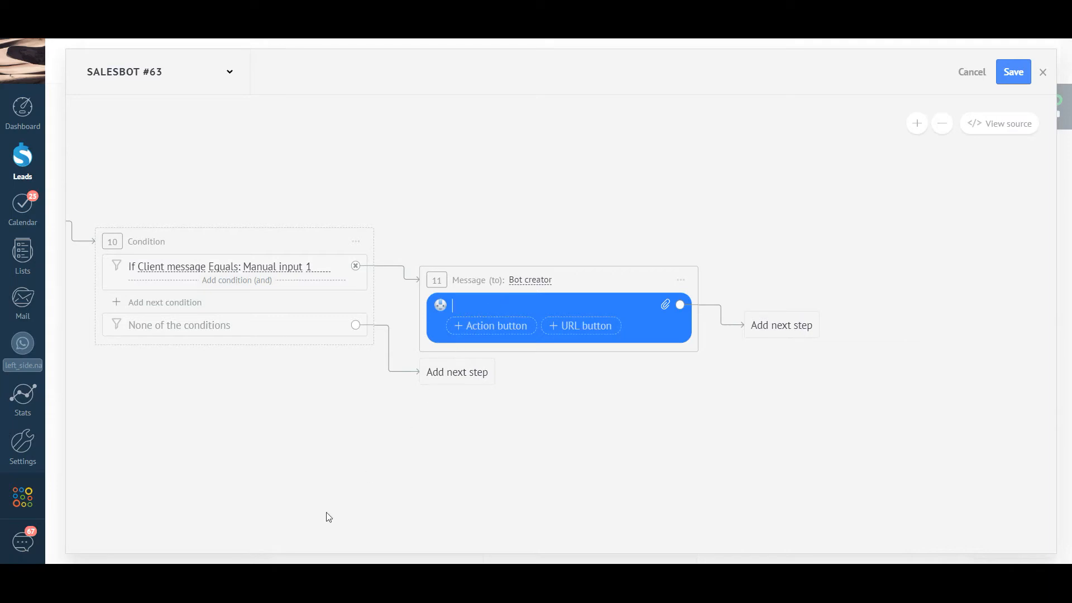
click(240, 578)
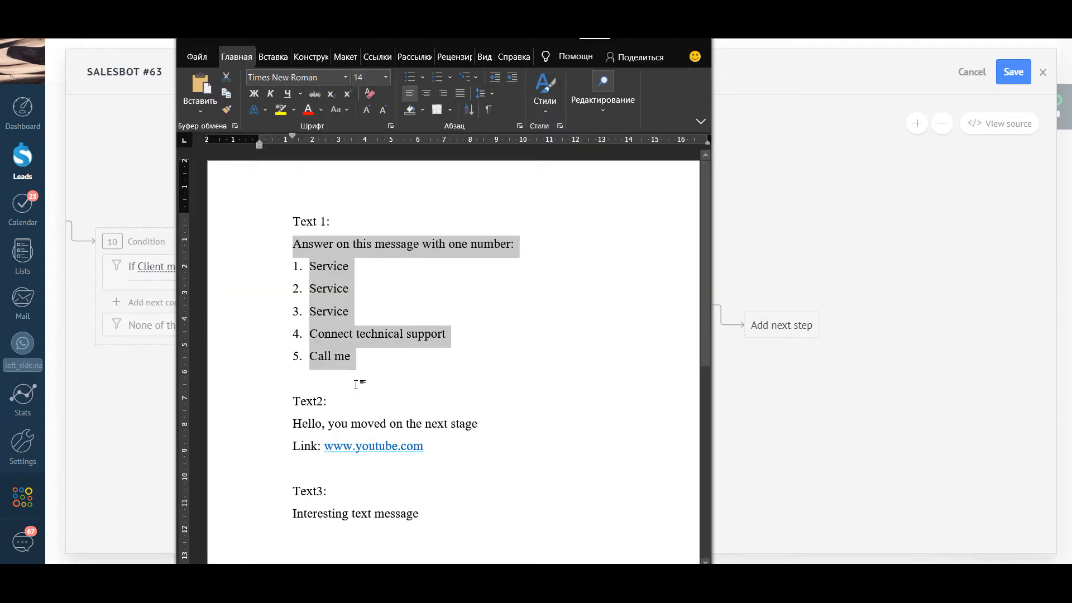
Step: Copy 'Service' from Word's first item into the reply-1 message, making it 'Any service'
click(344, 267)
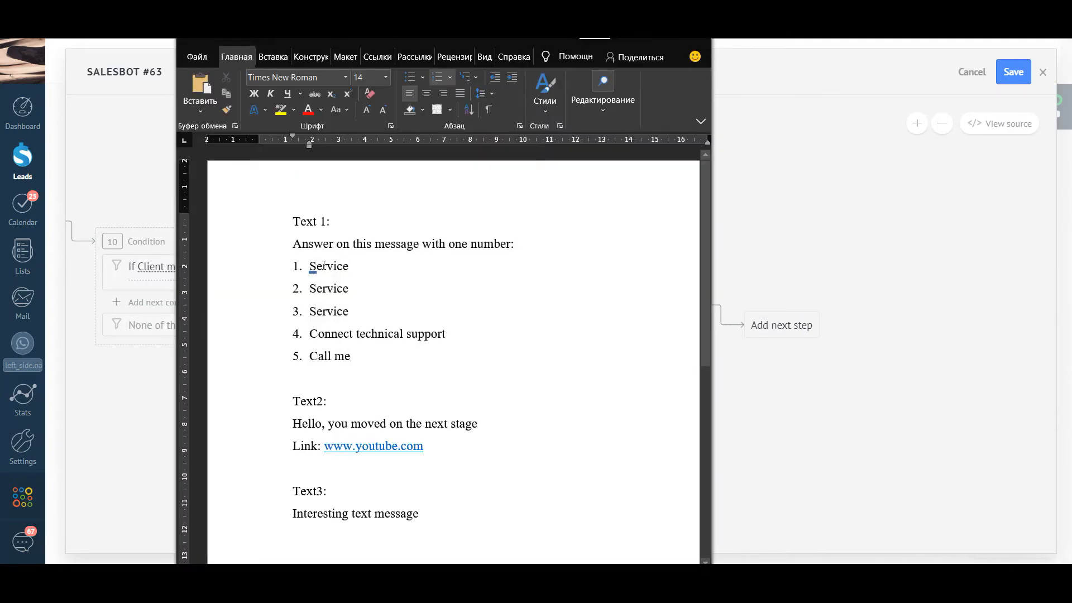
double_click(325, 265)
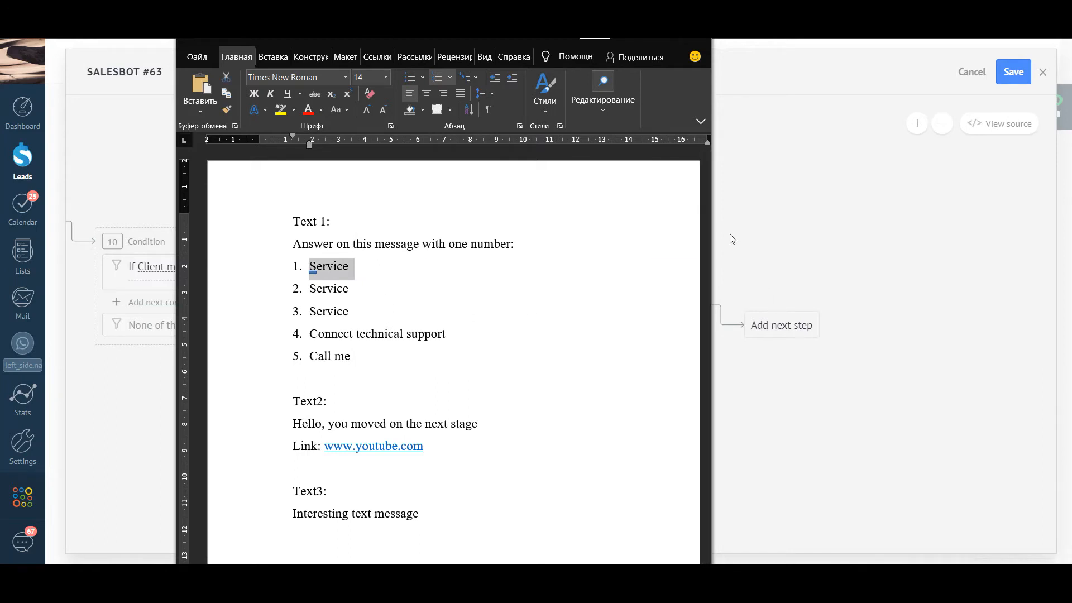
click(638, 33)
text(1. Service)
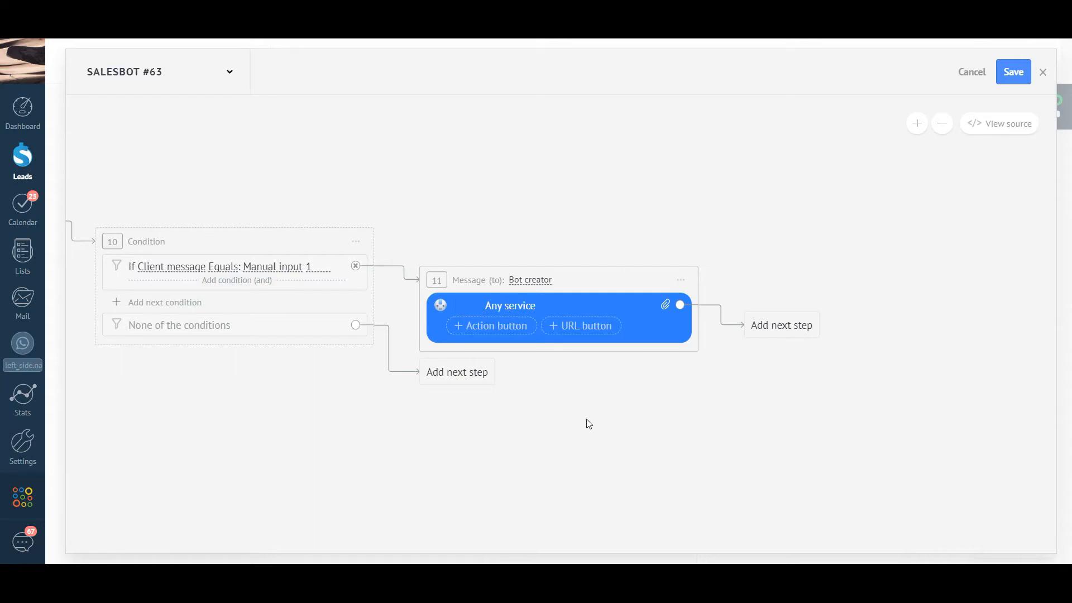
Step: Save Salesbot #63 and confirm it on the Initial Contact trigger
click(1010, 75)
click(974, 73)
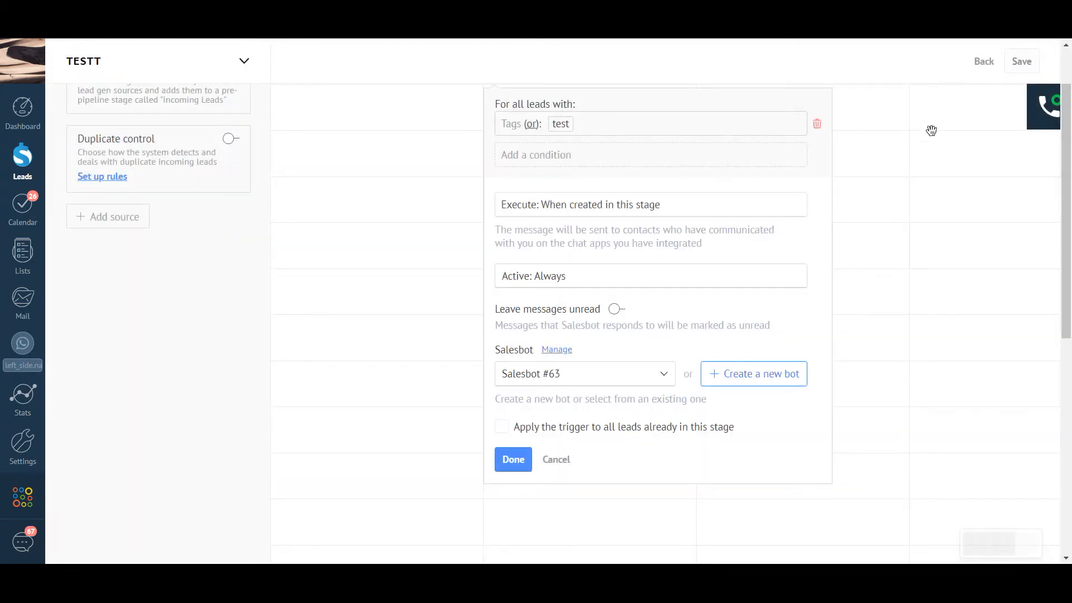
click(514, 460)
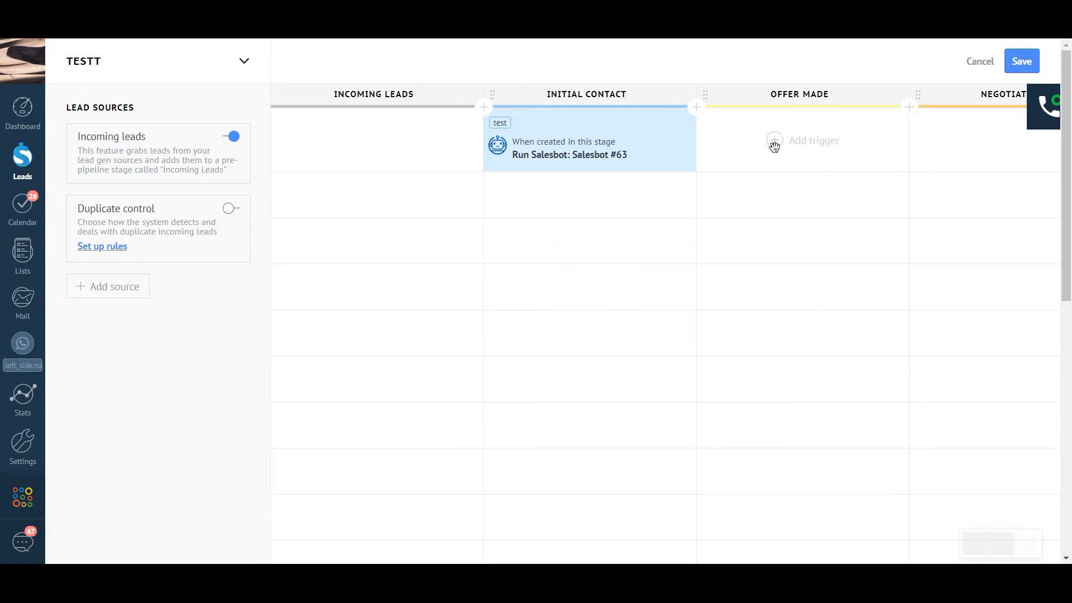
Step: Add a Salesbot trigger to the Offer Made stage and begin a new bot for it
click(774, 143)
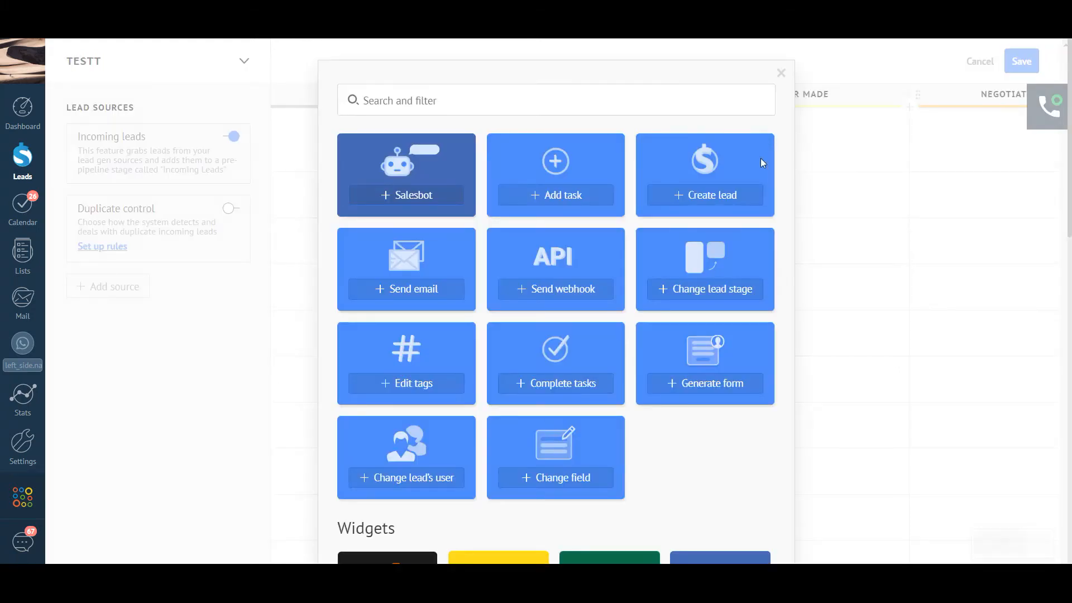
click(407, 205)
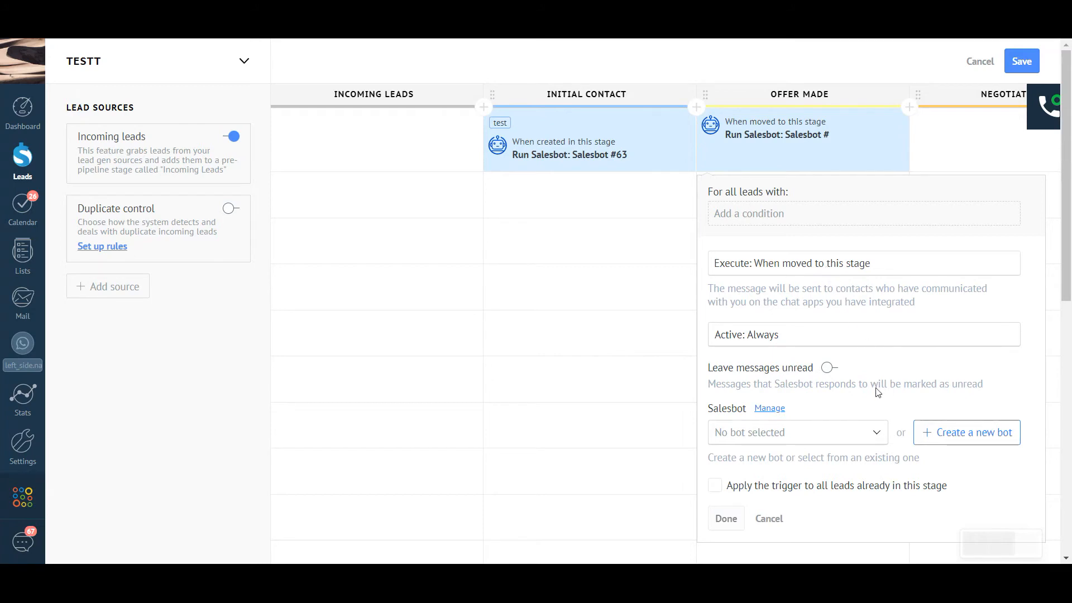
click(951, 435)
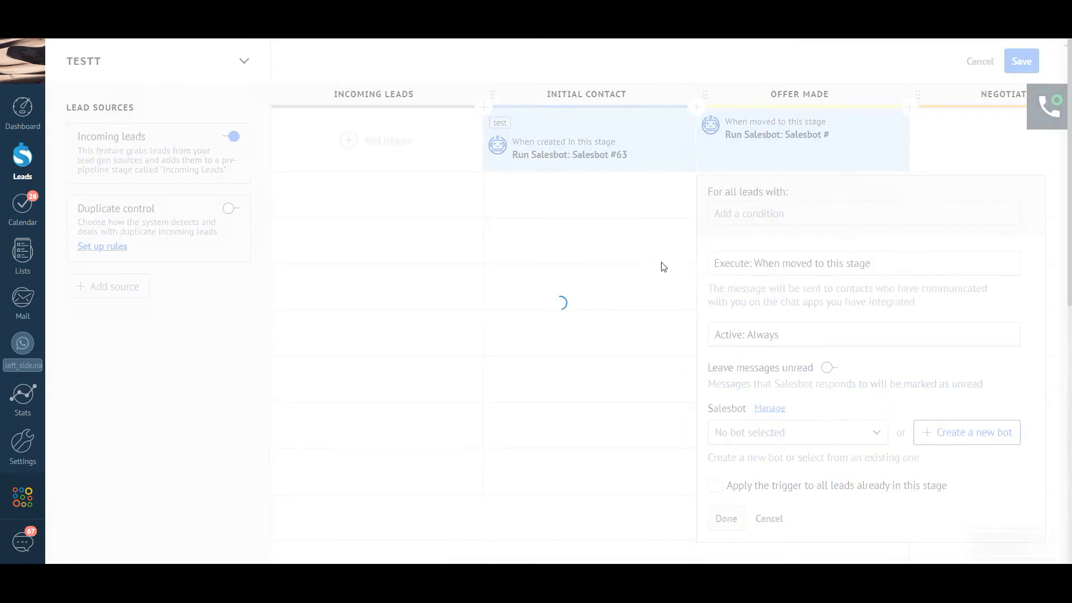
Step: Create the bot with a WhatsApp Business Start communication step
click(435, 339)
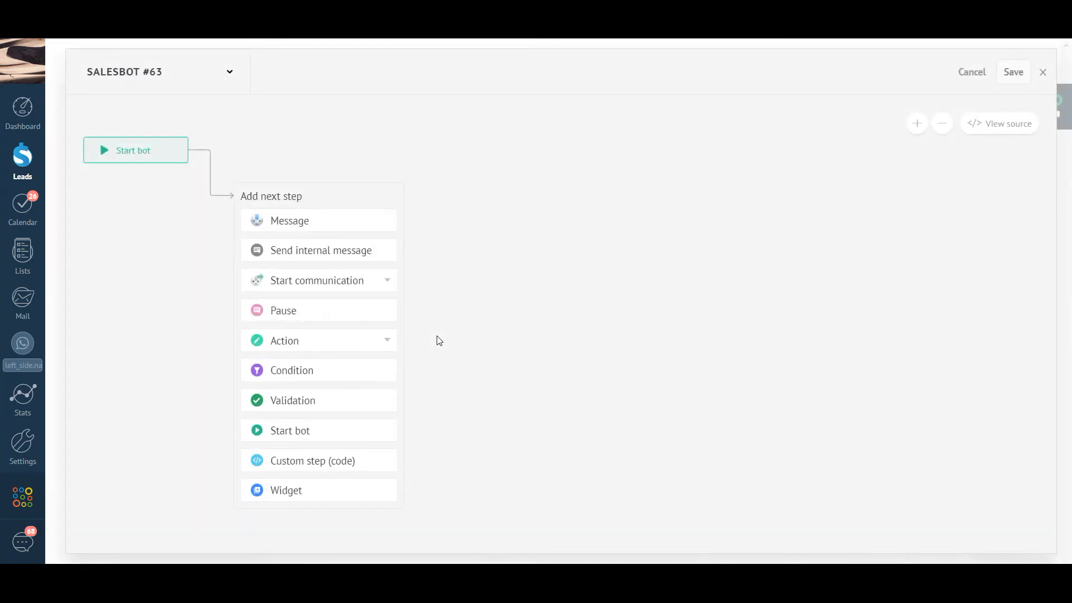
click(364, 280)
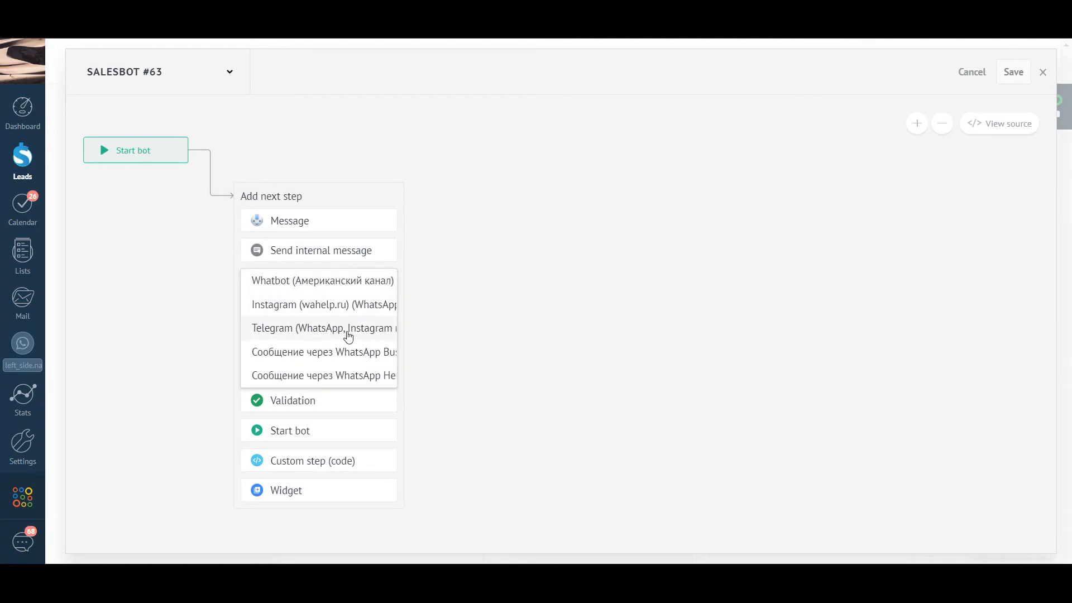
click(338, 354)
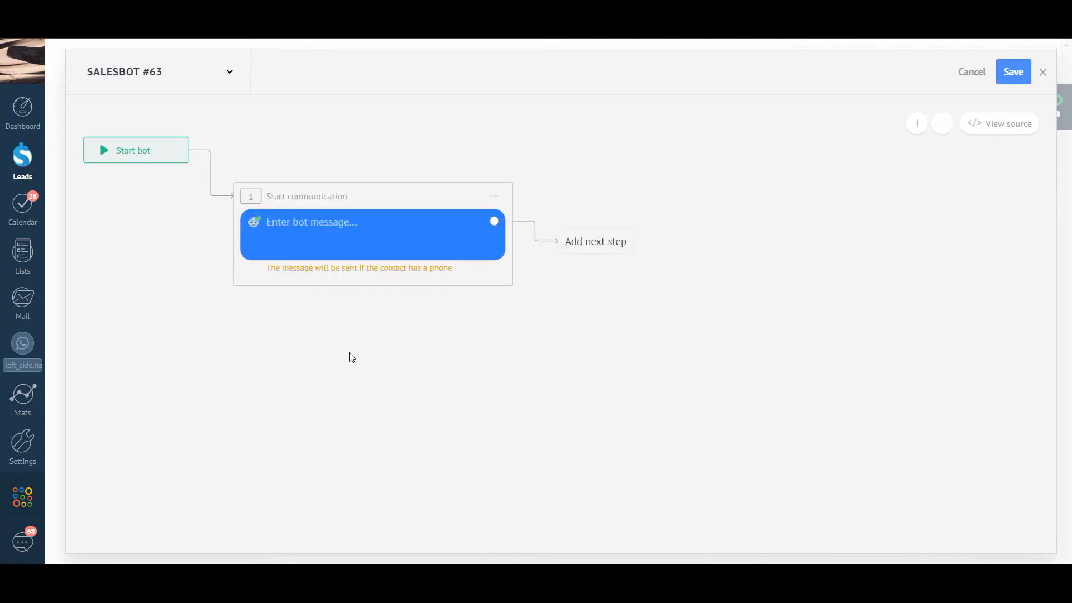
click(307, 222)
Step: Paste Text2 'Hello, you moved on the next stage' with the YouTube link, and save
key(alt+Tab)
drag(293, 425, 433, 450)
key(ctrl+c)
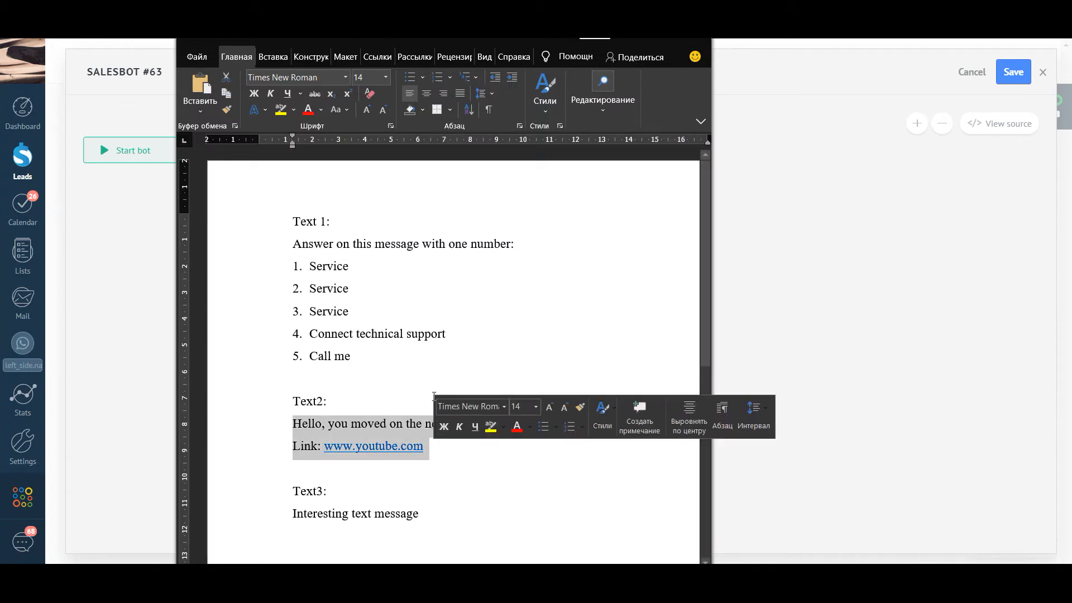
click(635, 40)
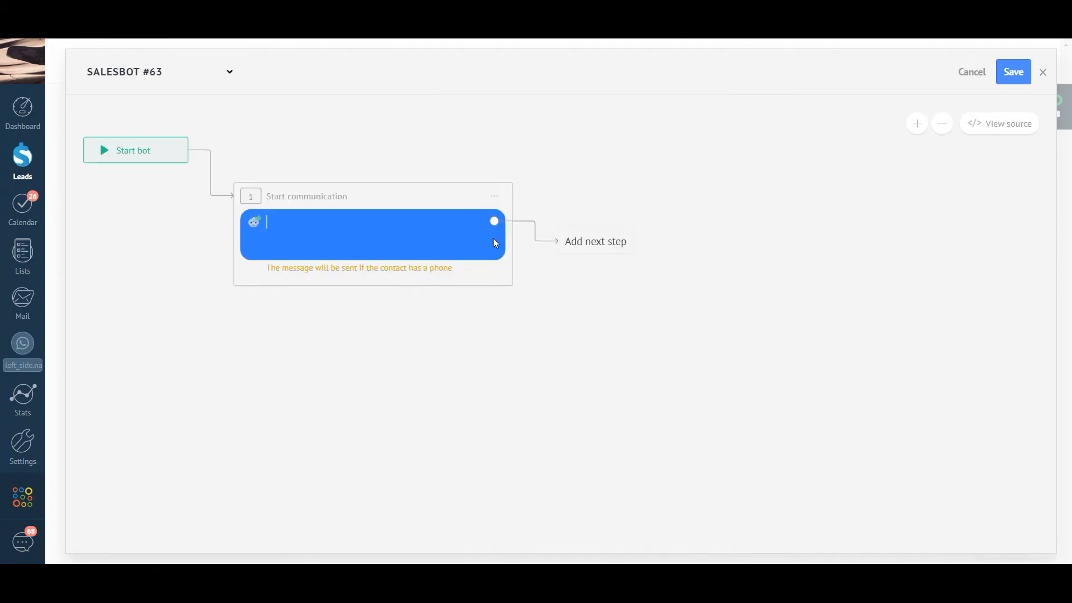
key(ctrl+v)
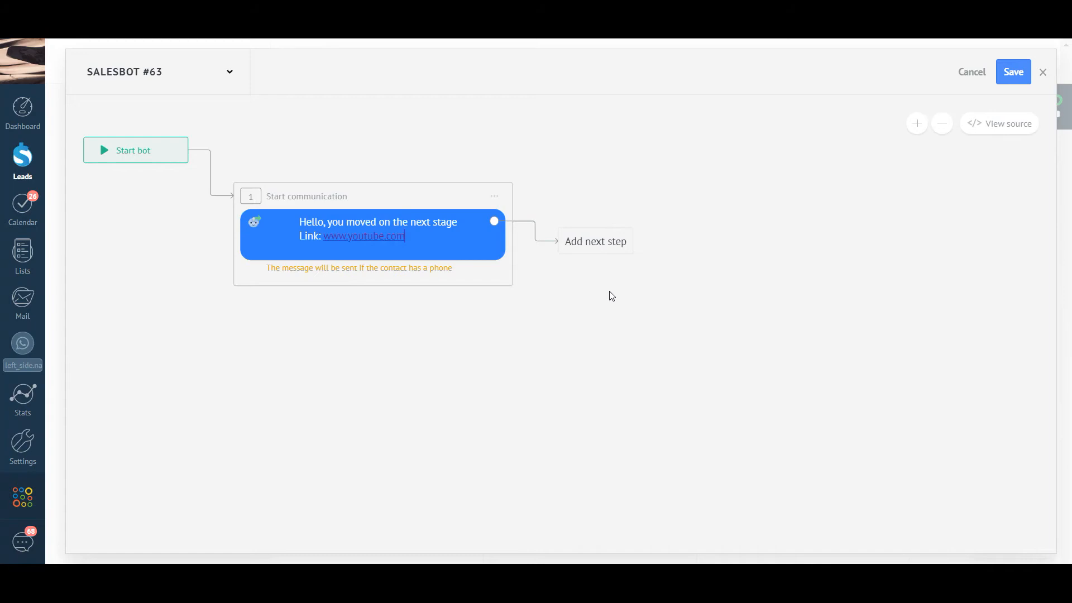
click(1011, 77)
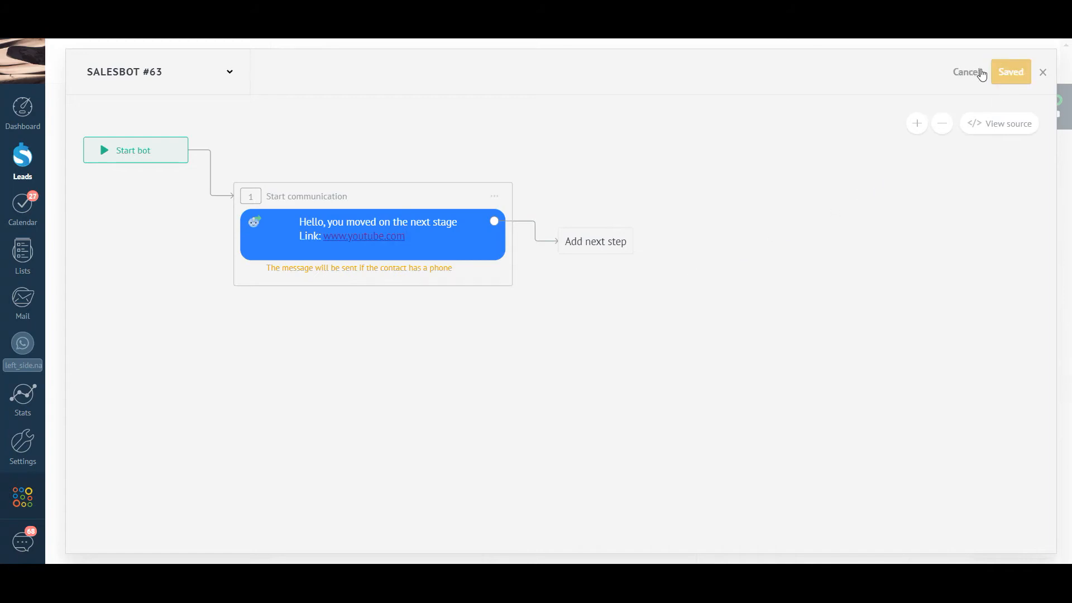
Step: Save the pipeline changes and add a Salesbot trigger to the Negotiation stage
click(971, 74)
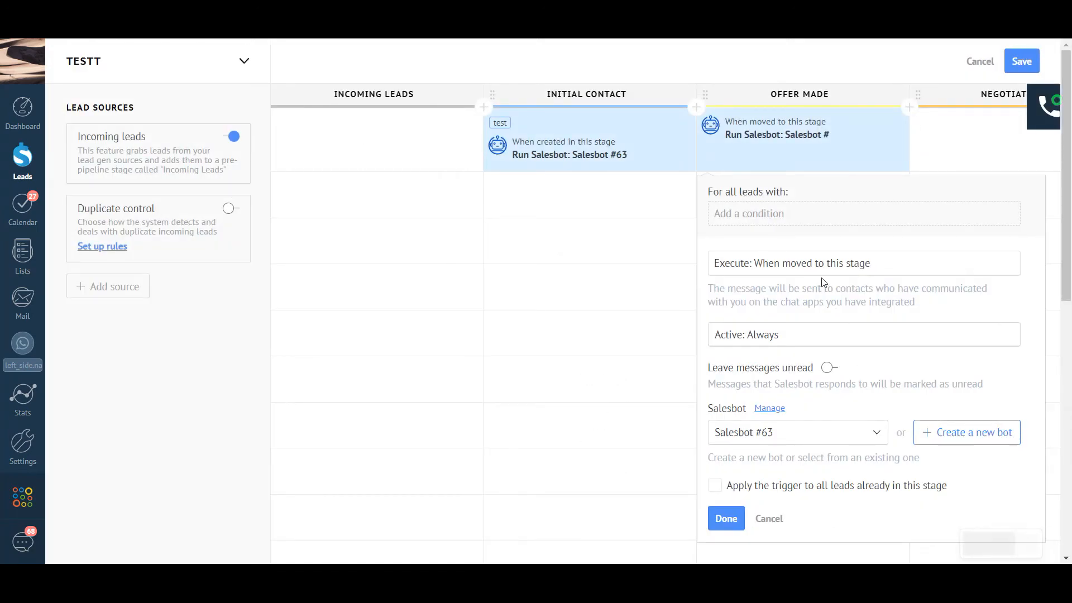
mouse_move(985, 142)
click(985, 142)
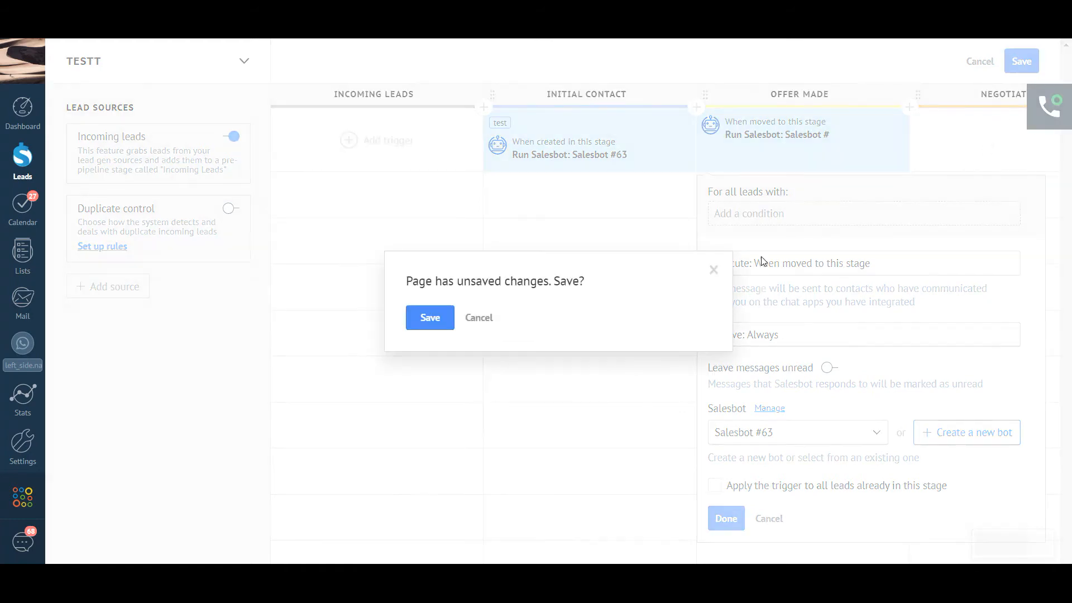
click(429, 317)
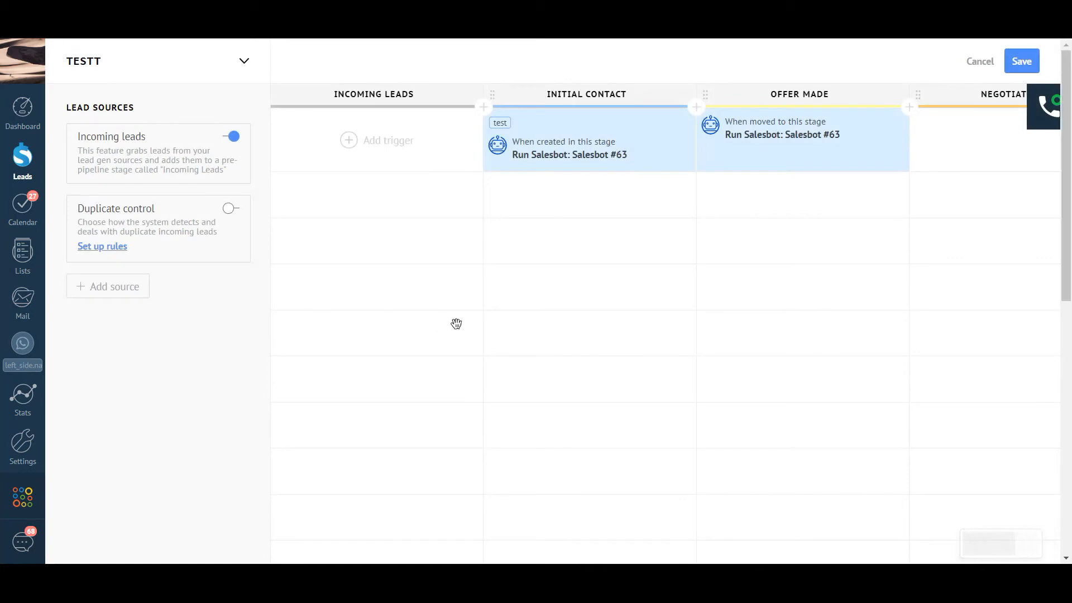
click(987, 142)
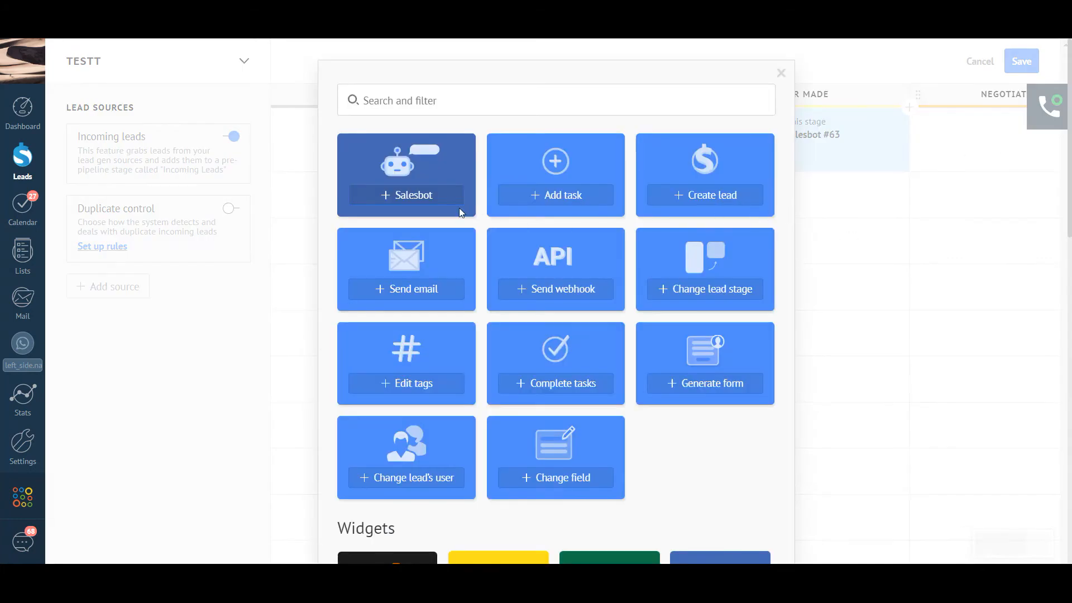
click(426, 200)
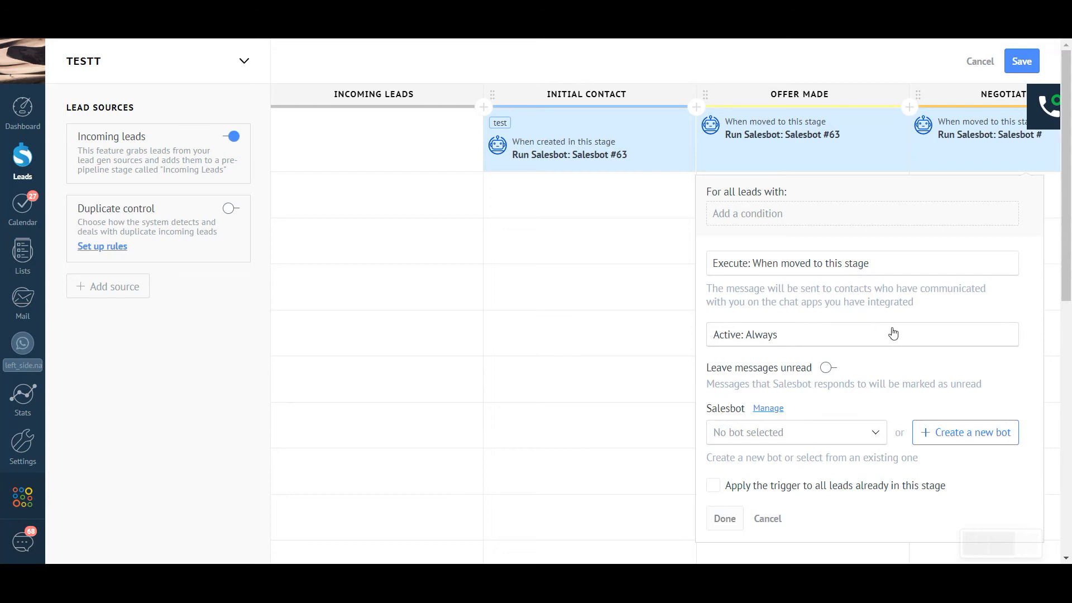
Step: Create a new bot with a WhatsApp Business Start communication step
click(925, 435)
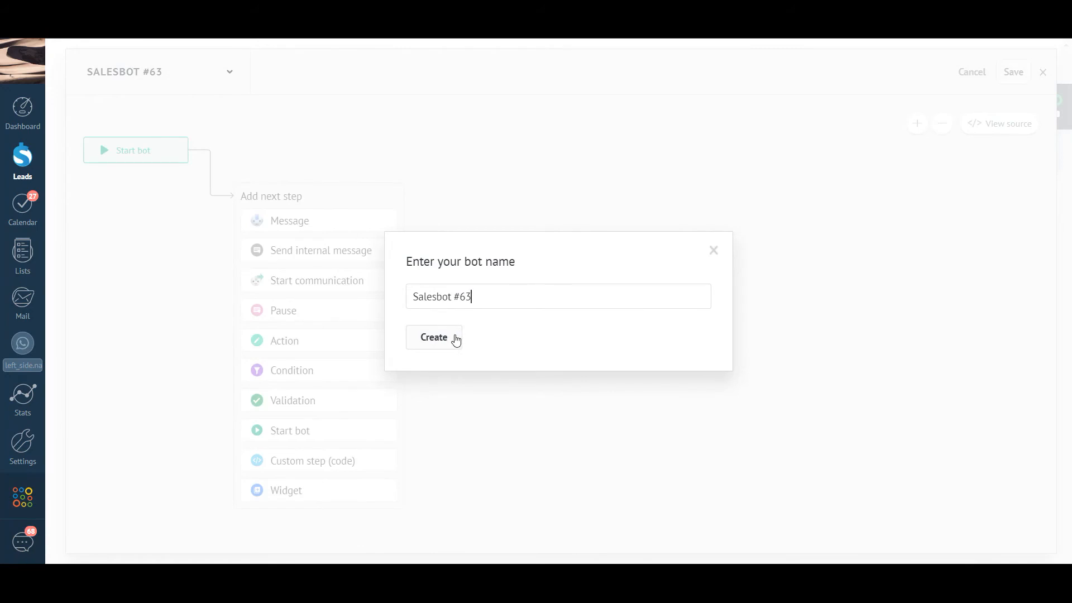
click(453, 338)
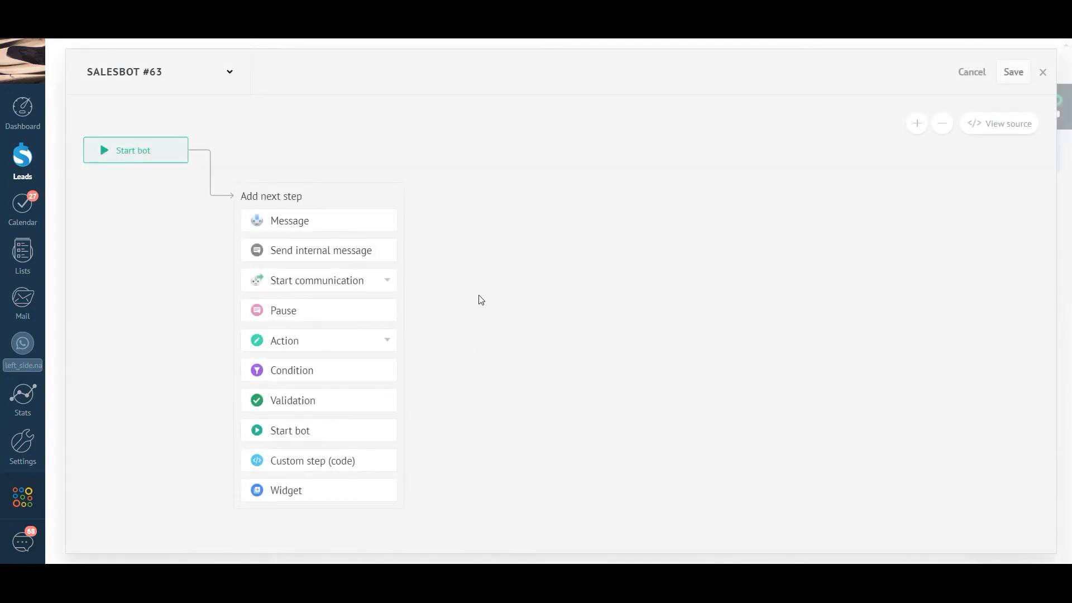
click(386, 282)
click(350, 353)
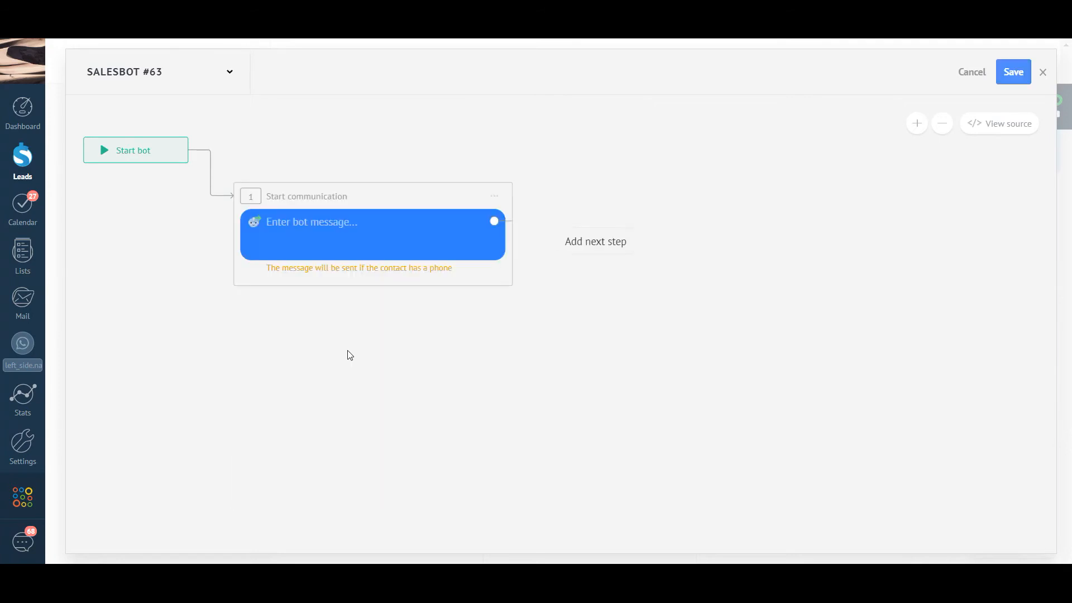
click(335, 237)
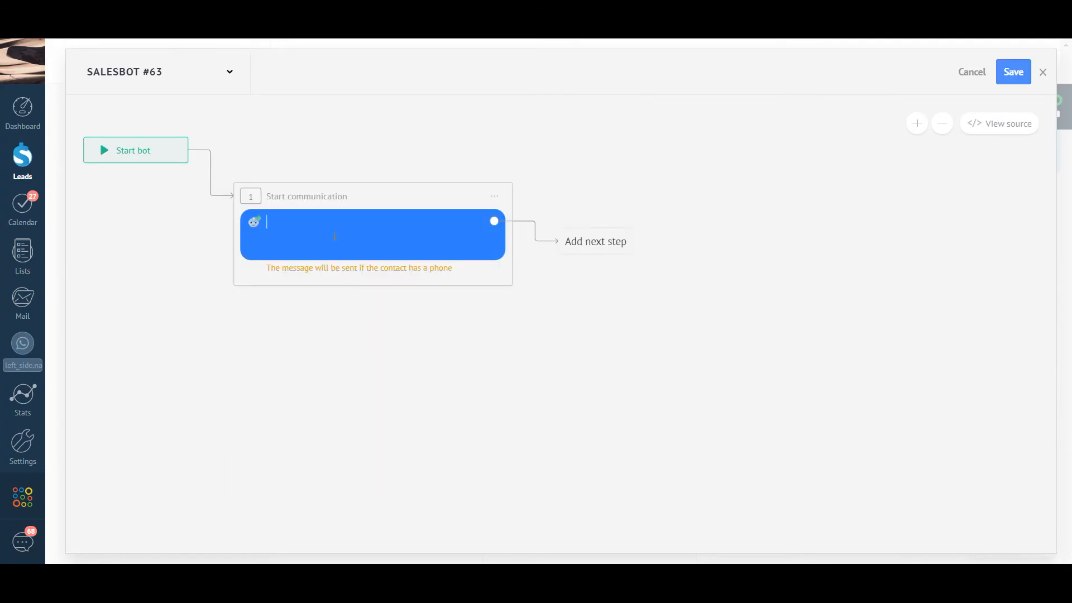
Step: Paste 'Interesting text message' from Word into the bot message and save
click(215, 578)
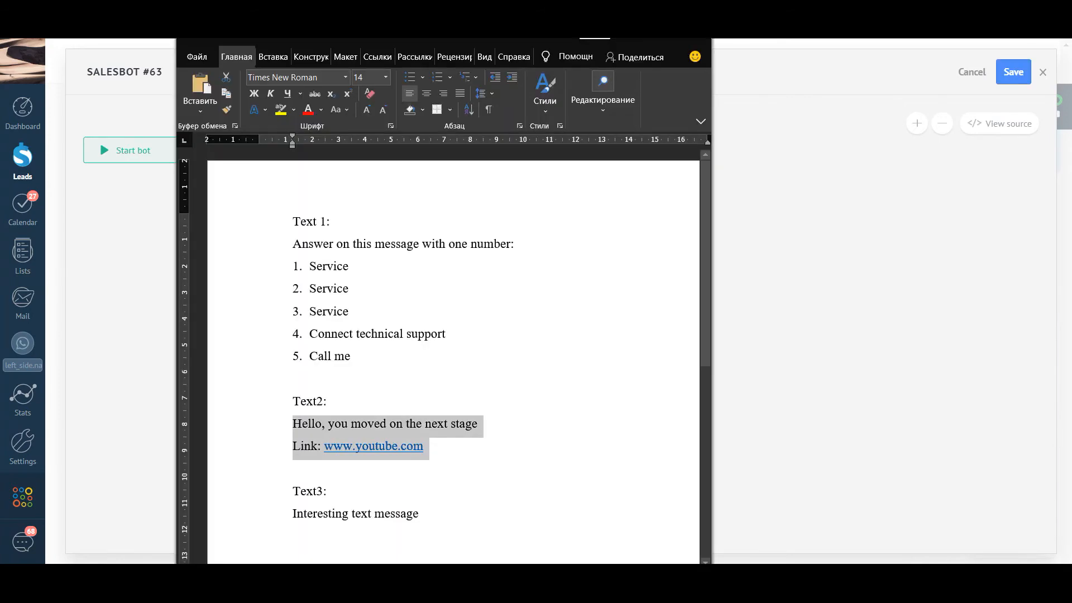
drag(294, 513, 426, 514)
key(ctrl+c)
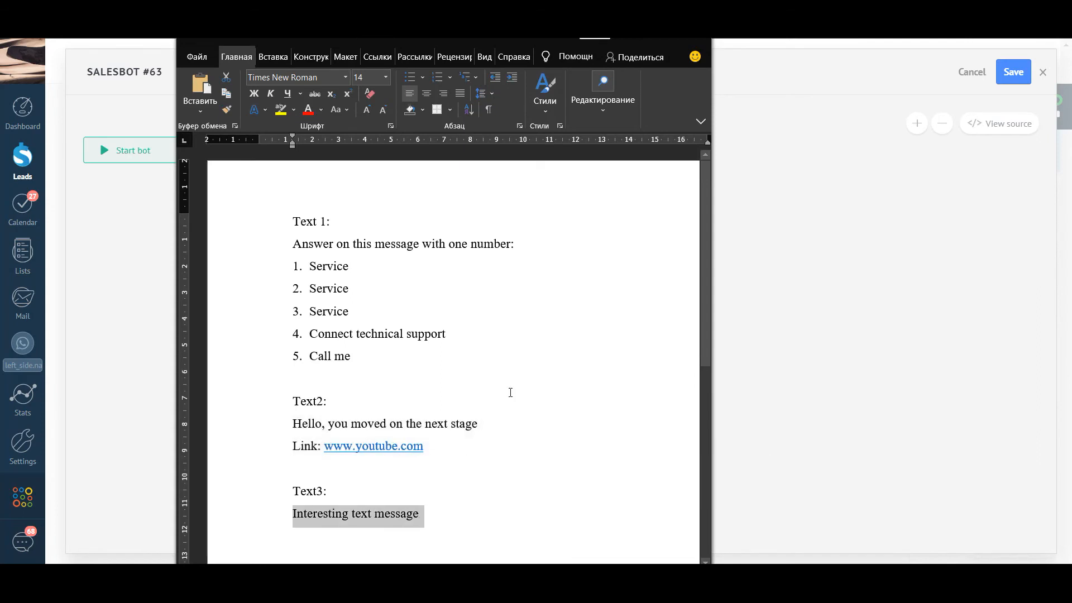
click(634, 38)
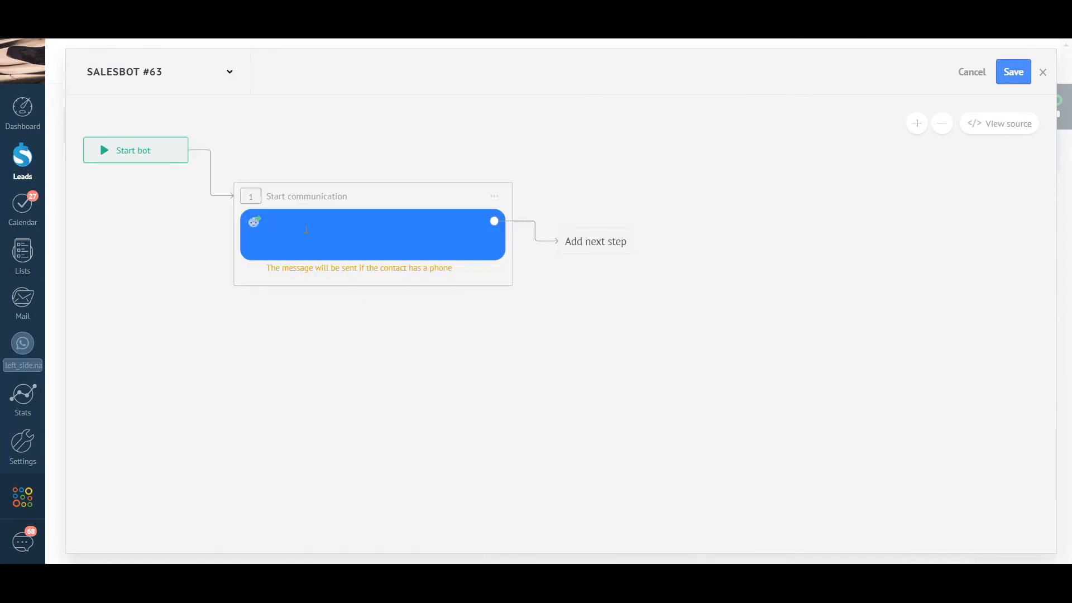
key(ctrl+v)
click(1005, 80)
Step: Close the Salesbot editor, save the TESTT pipeline's stage triggers, and start a new lead
click(978, 75)
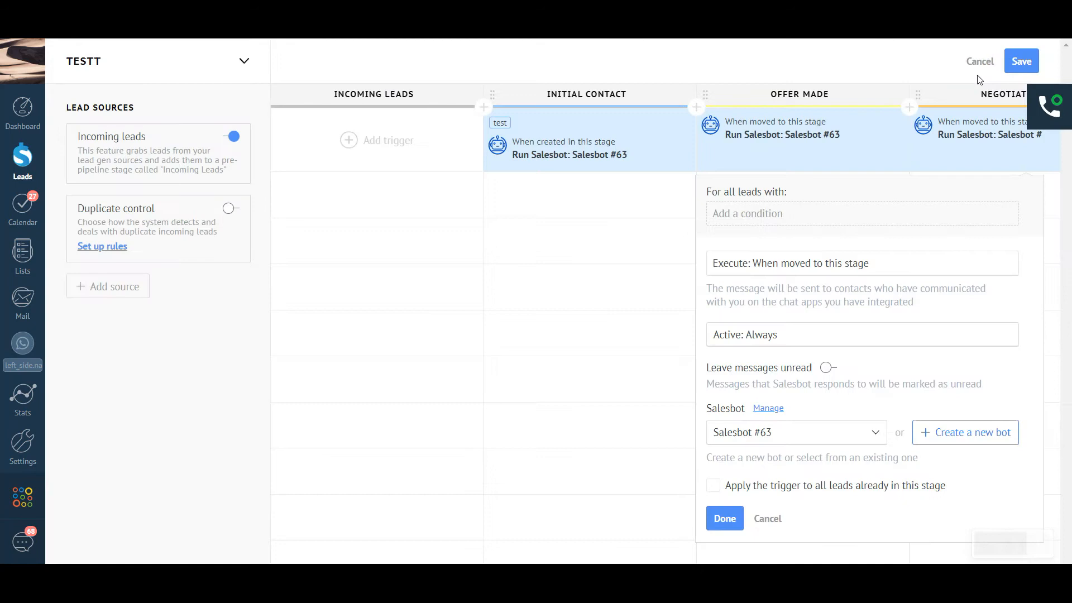
click(1019, 63)
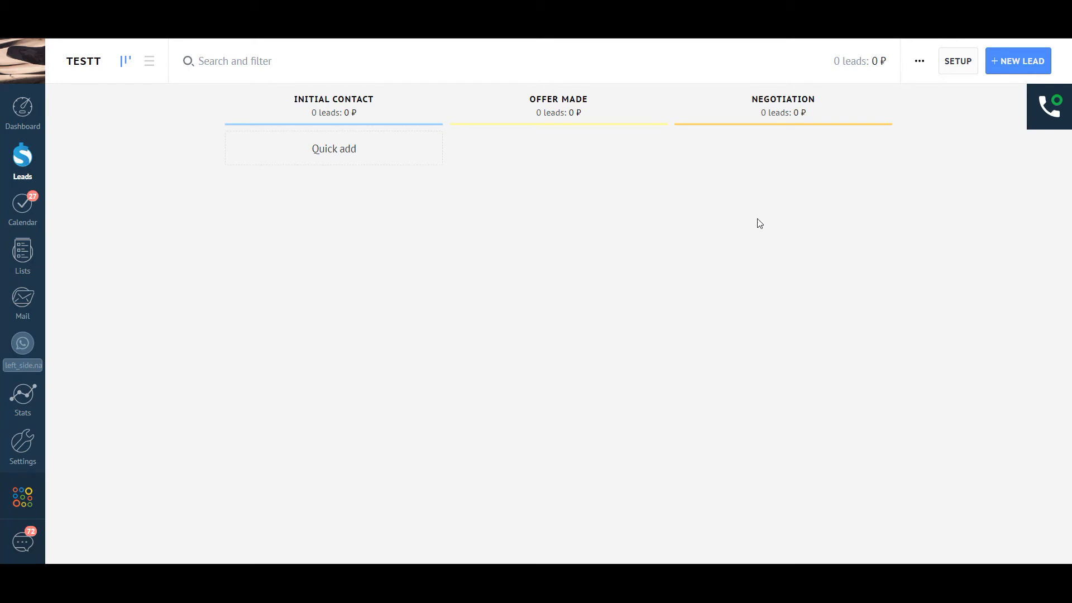
click(1012, 56)
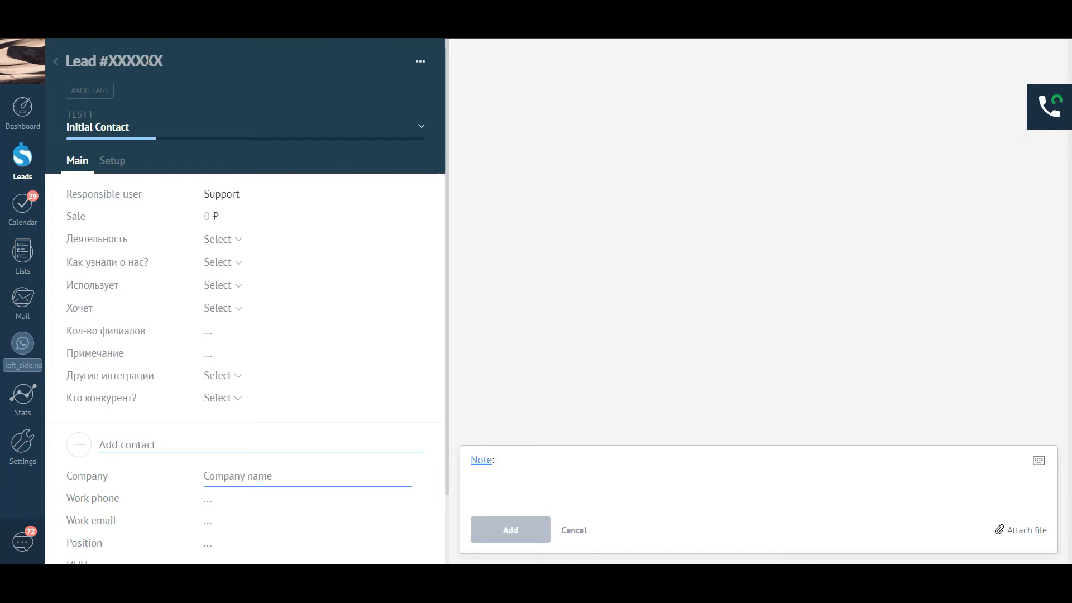
Step: Title the new lead 'for video recording'
text(fo)
key(BackSpace)
key(BackSpace)
click(102, 62)
text(f)
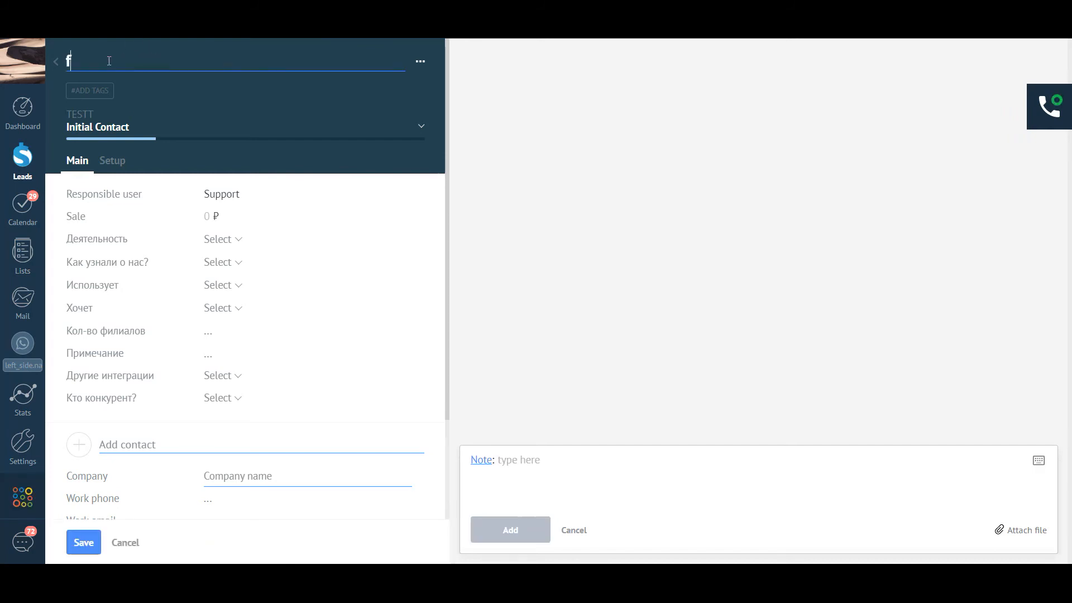
text(or video recording)
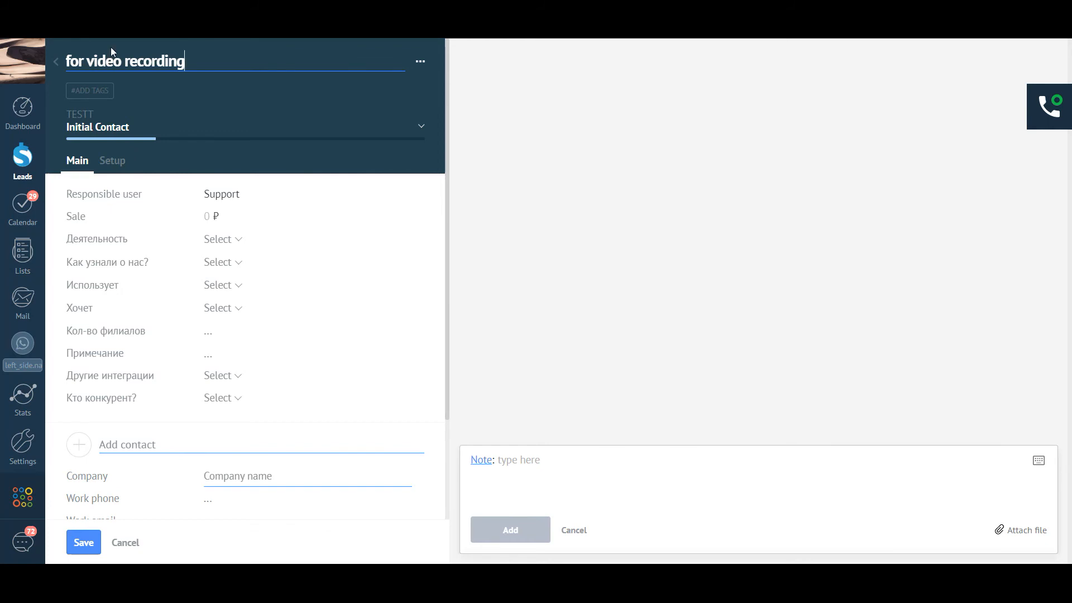
Step: Add the tag 'test' to the lead
click(97, 92)
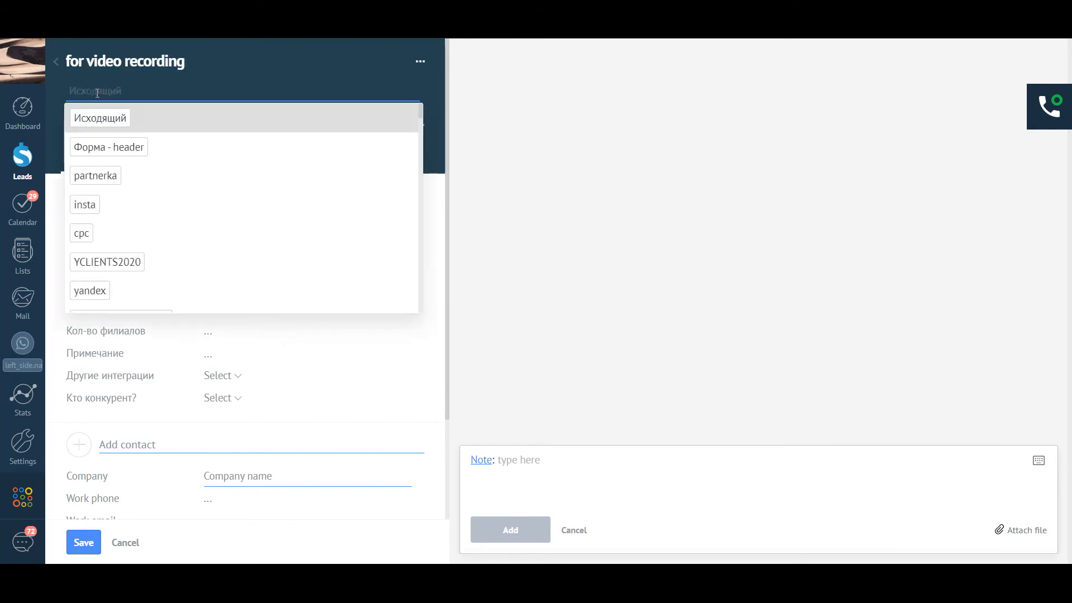
text(test)
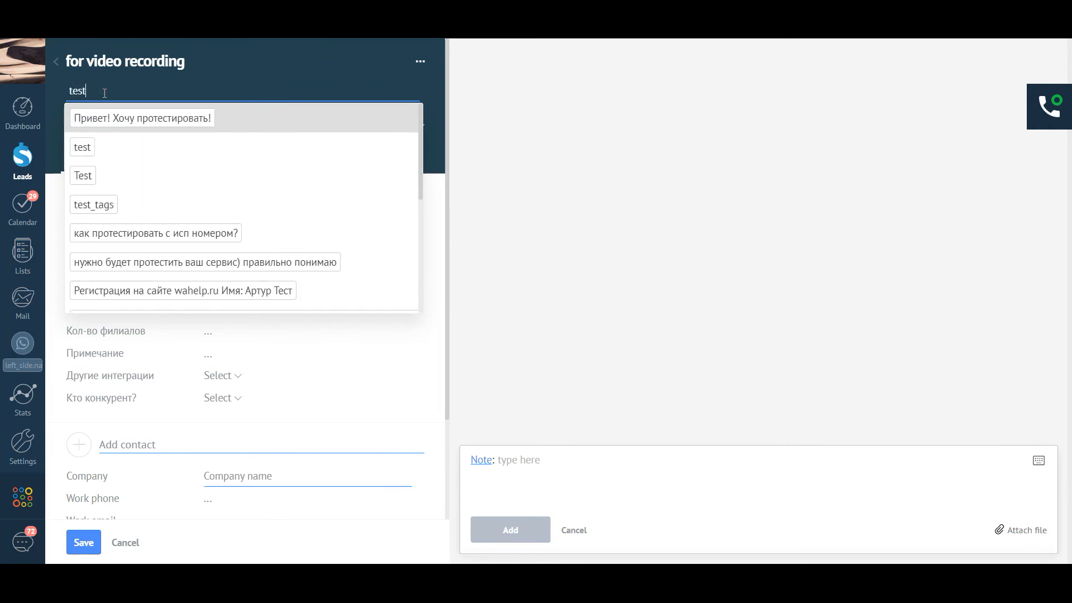
click(113, 147)
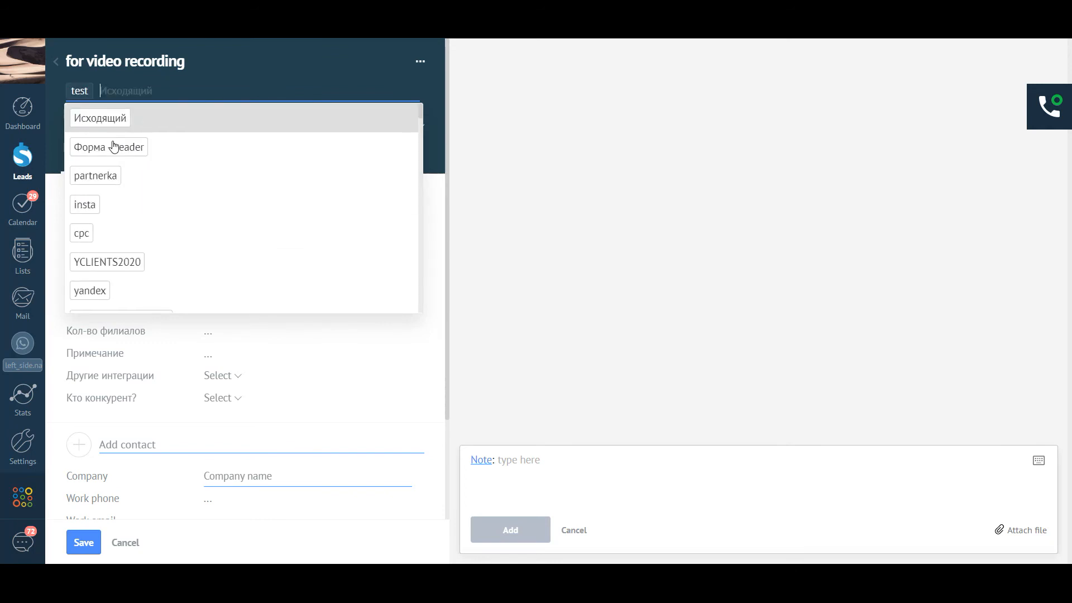
click(438, 226)
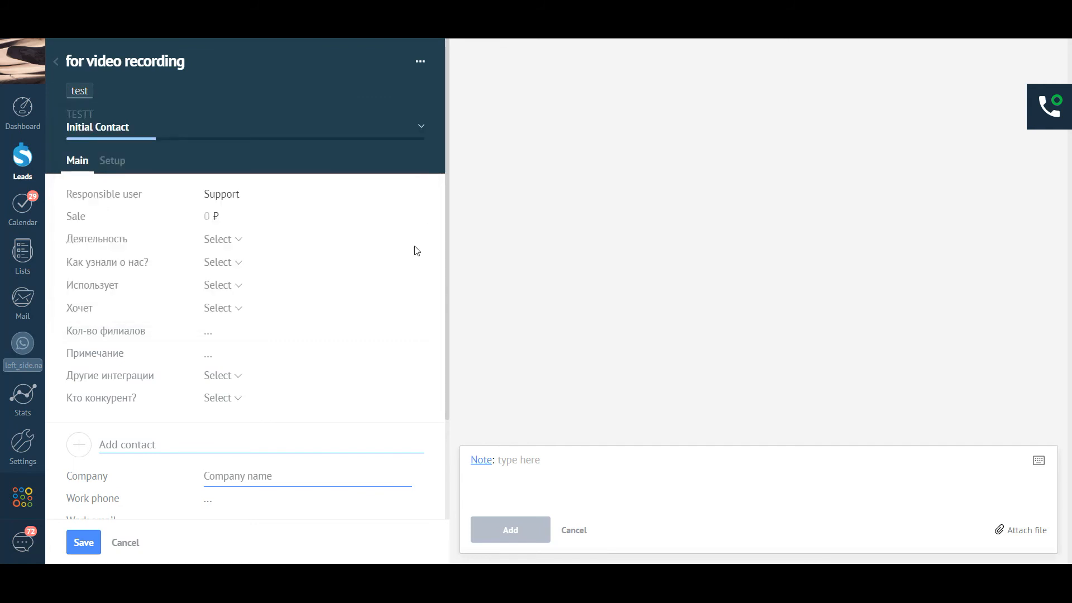
Step: Enter the contact's work phone and link the matching existing contact
scroll(217, 422, down, 2)
click(213, 429)
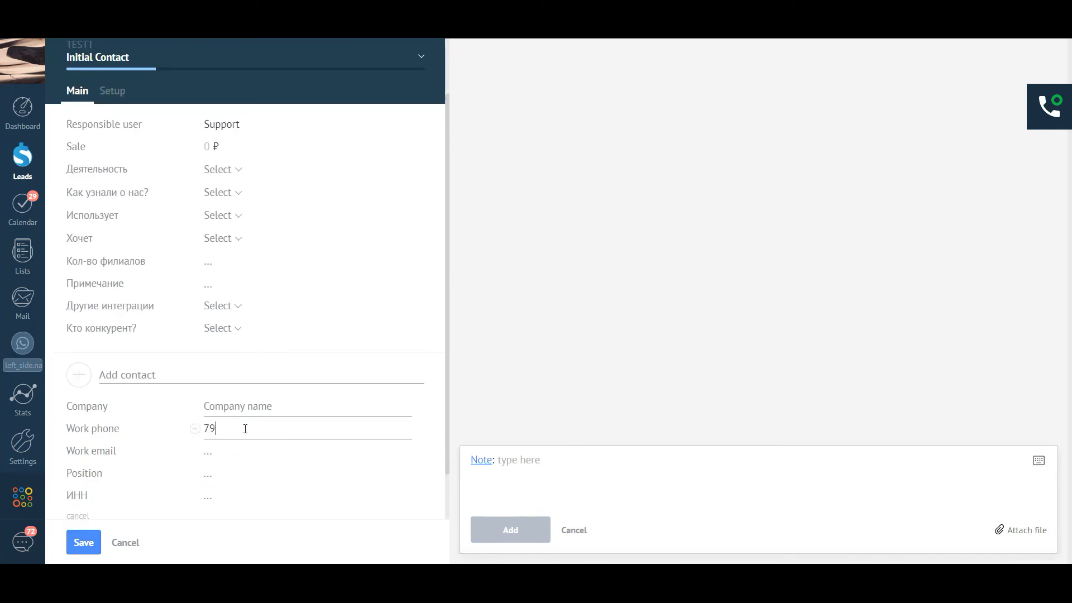
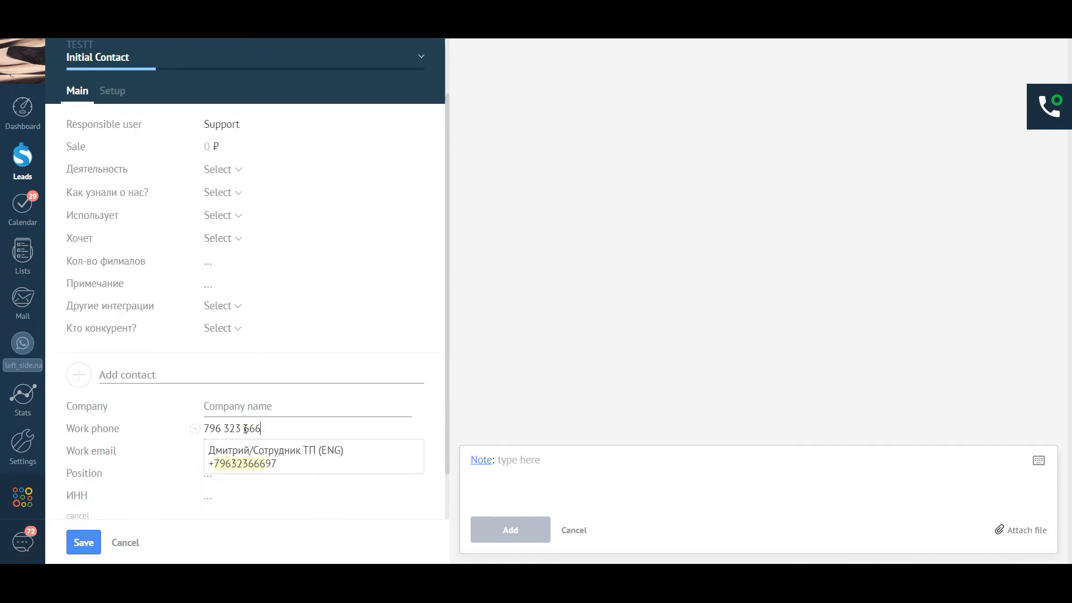
click(268, 461)
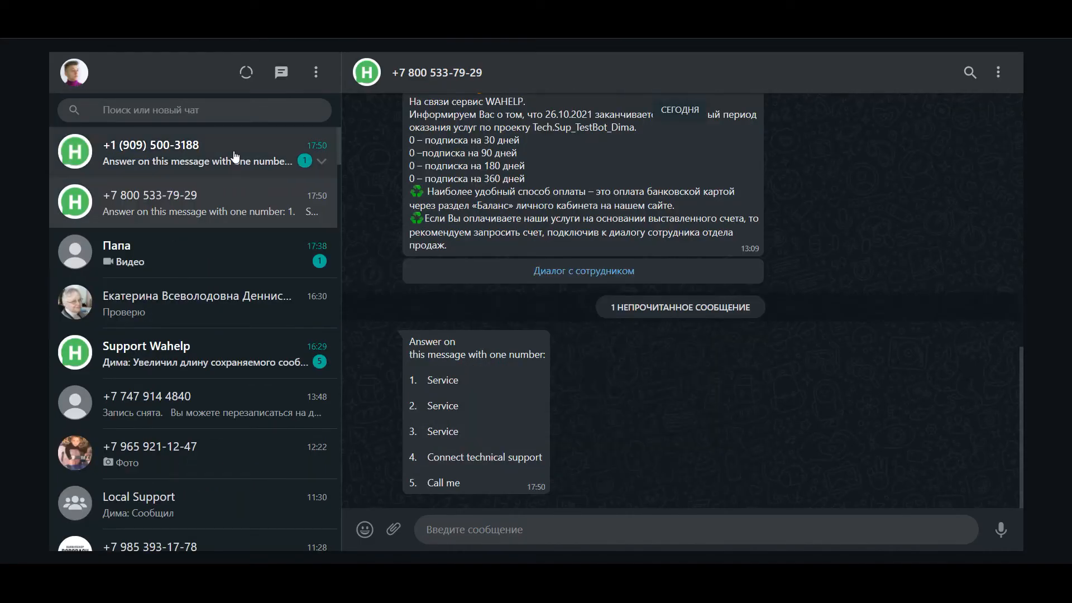
Step: Open the test contact's WhatsApp chat and select the bot's numbered menu message
click(232, 159)
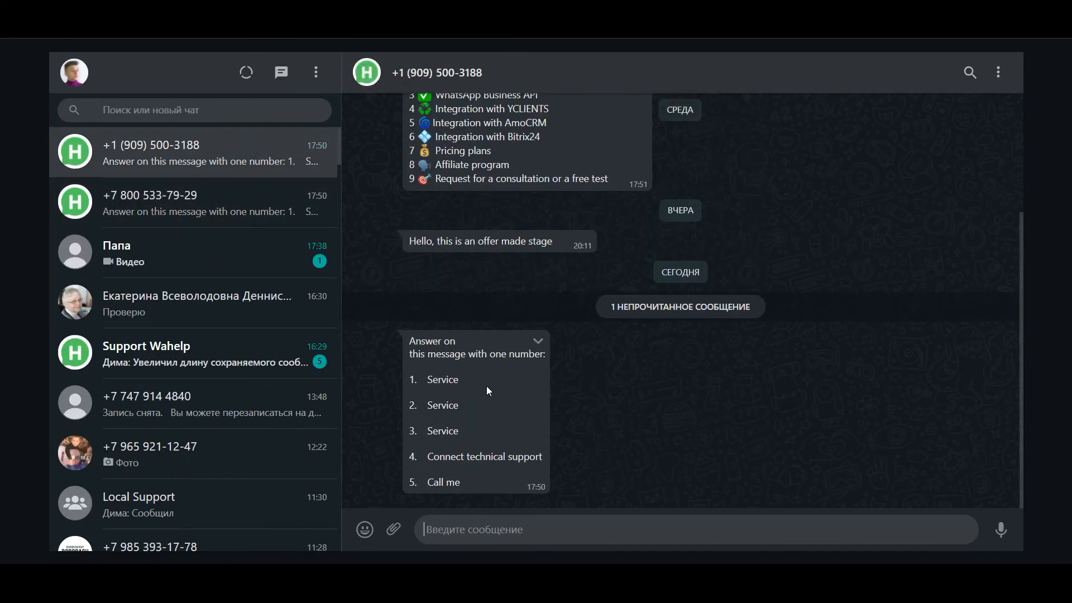
drag(407, 341, 494, 457)
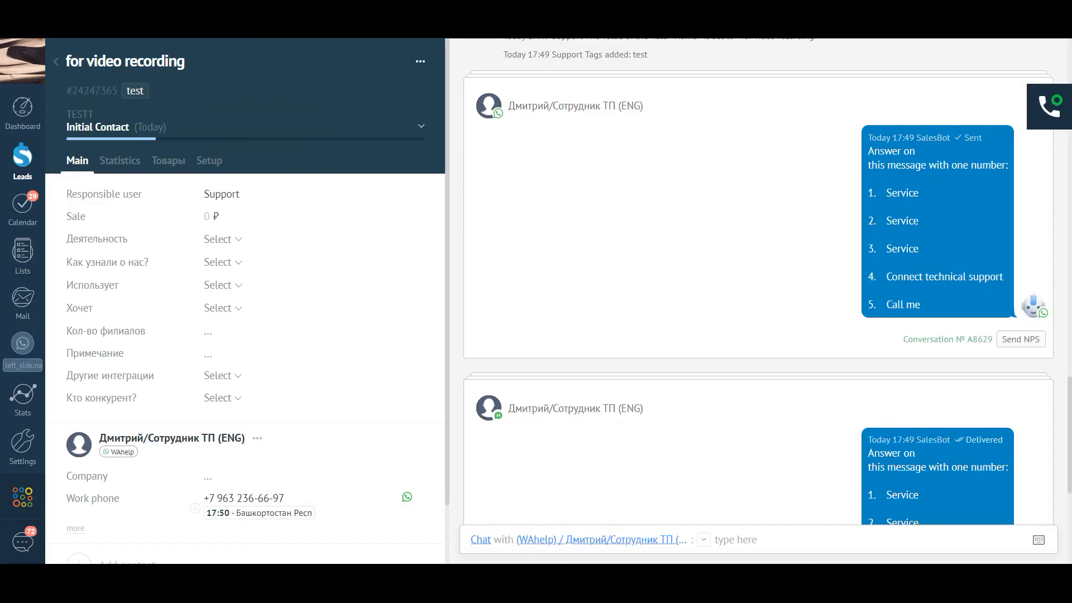
scroll(359, 400, down, 2)
scroll(359, 400, up, 2)
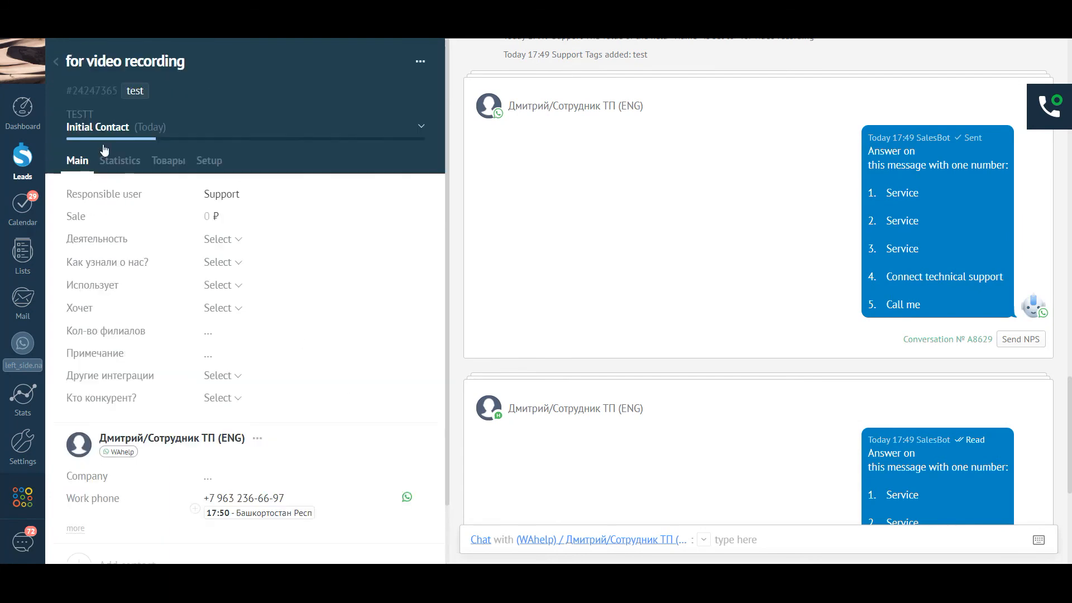
Step: Go back from the 'for video recording' lead card to the TESTT pipeline board
click(56, 65)
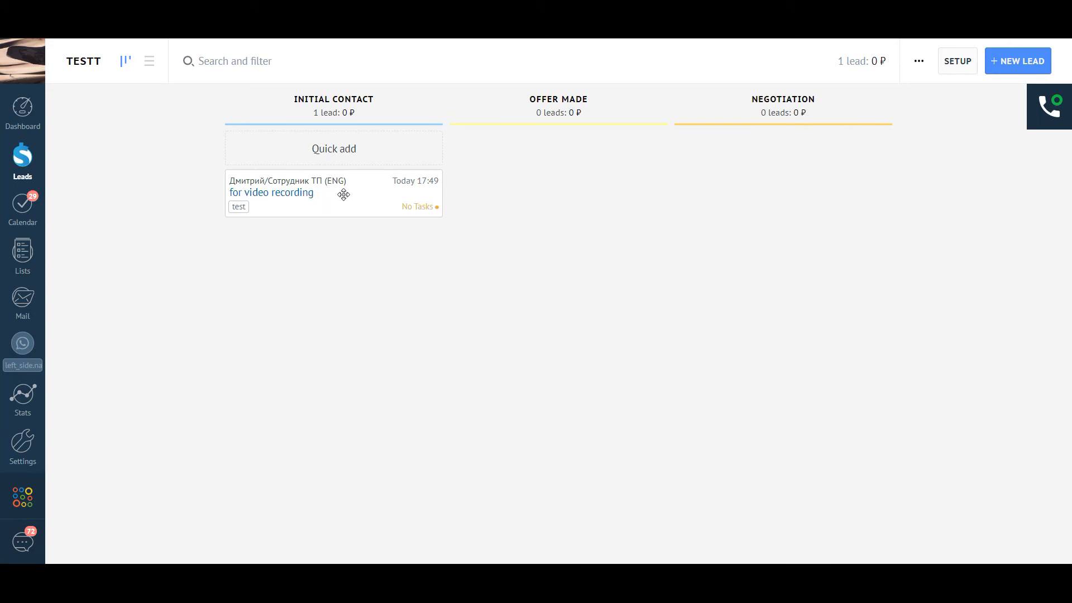
Step: Move the lead to Offer Made, then Negotiation, and check the resulting WhatsApp messages
drag(357, 199, 582, 163)
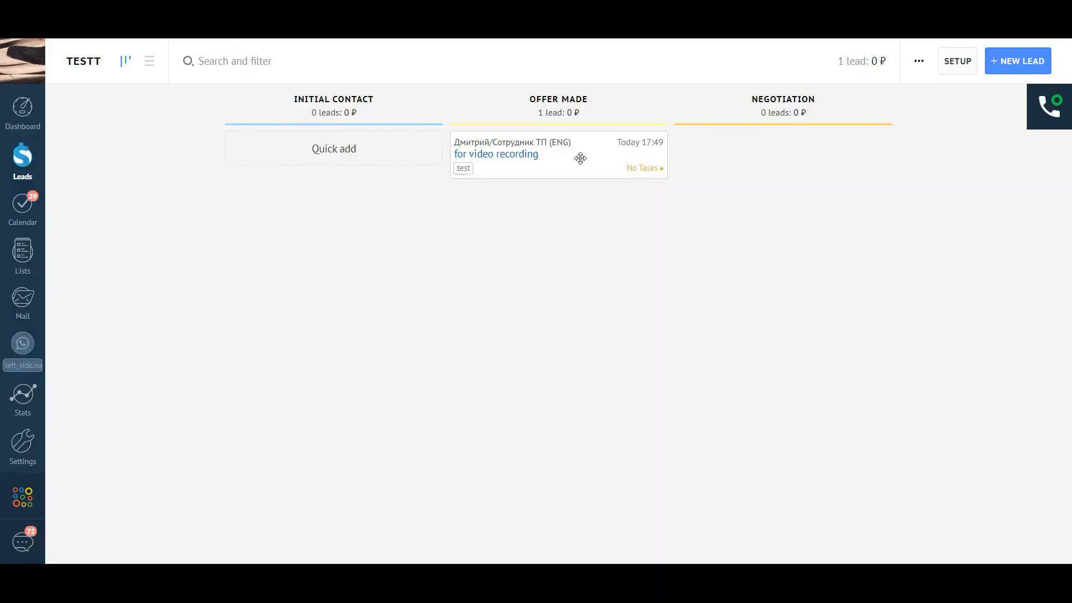
drag(574, 156, 819, 164)
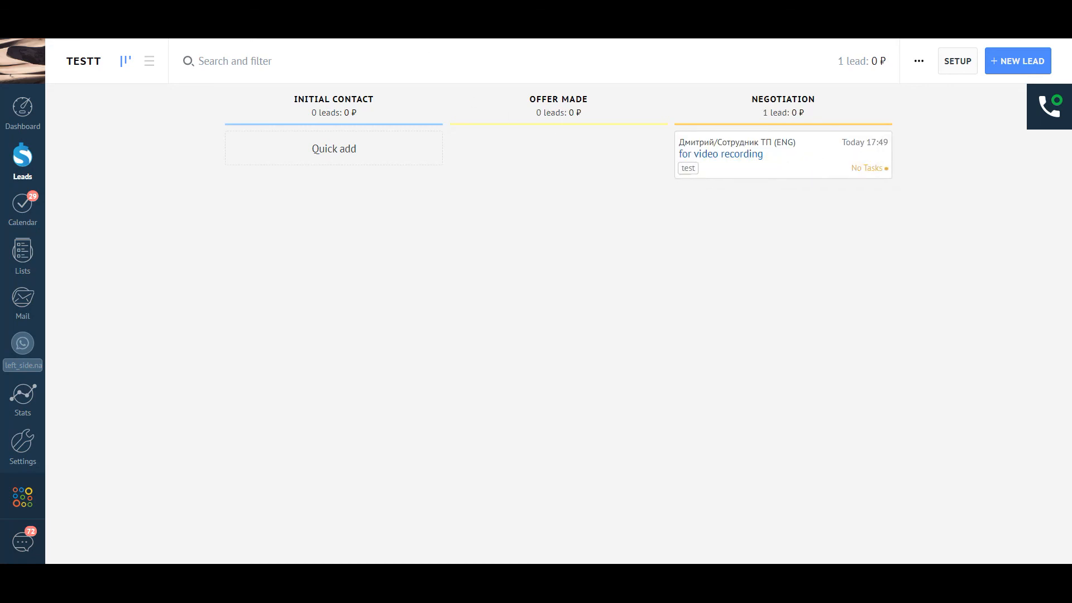
click(363, 8)
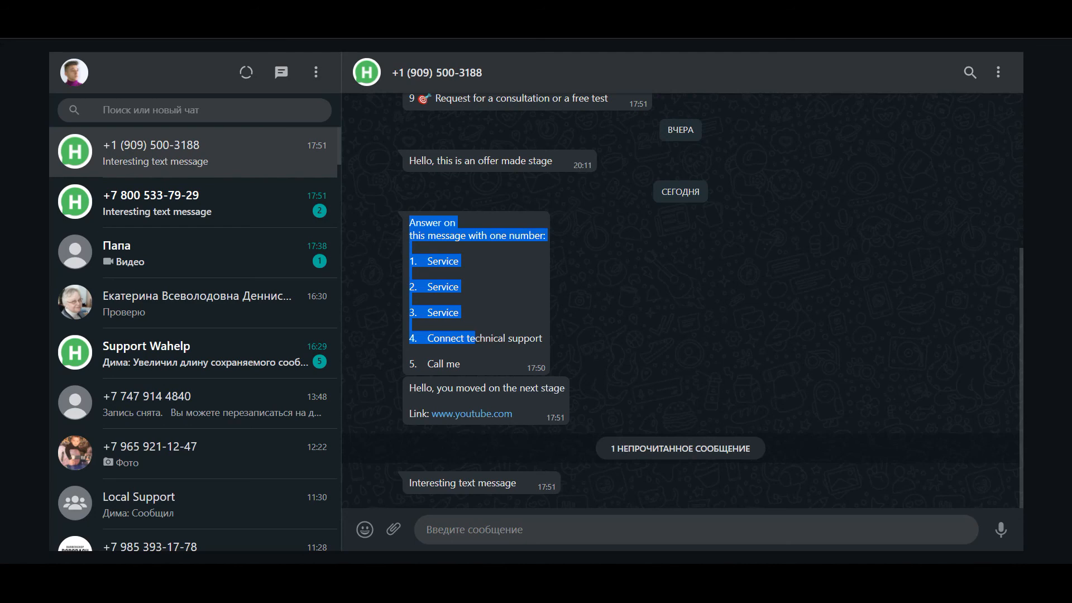
click(234, 8)
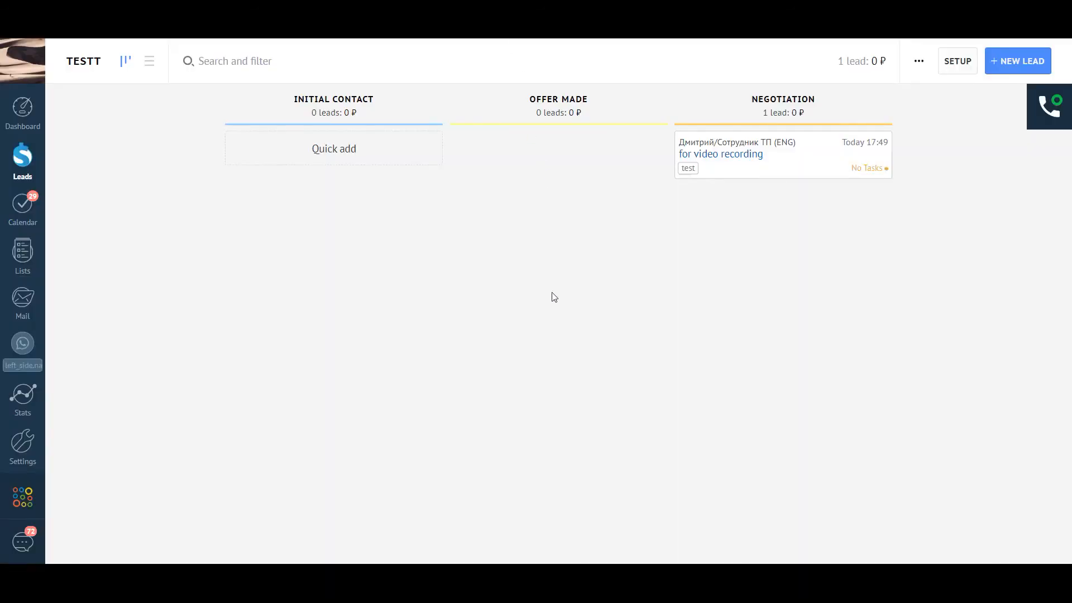